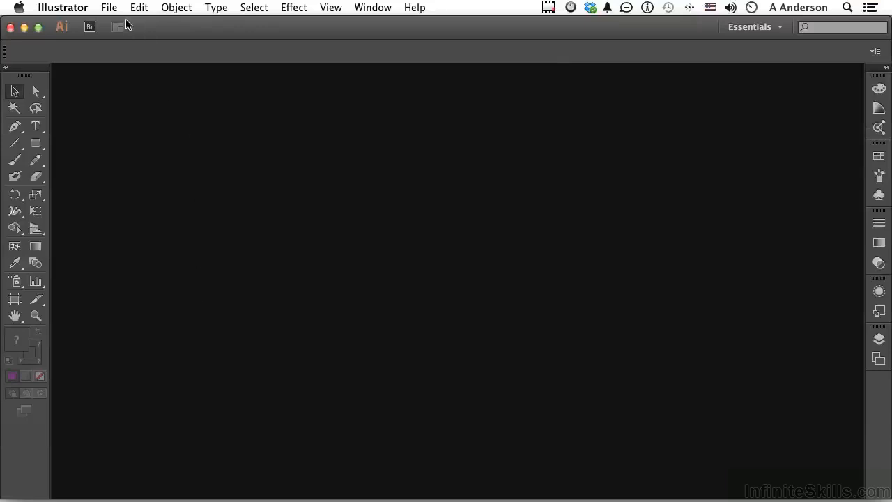
Create a new document with the Web profile at a size of 800 x 600.
click(108, 7)
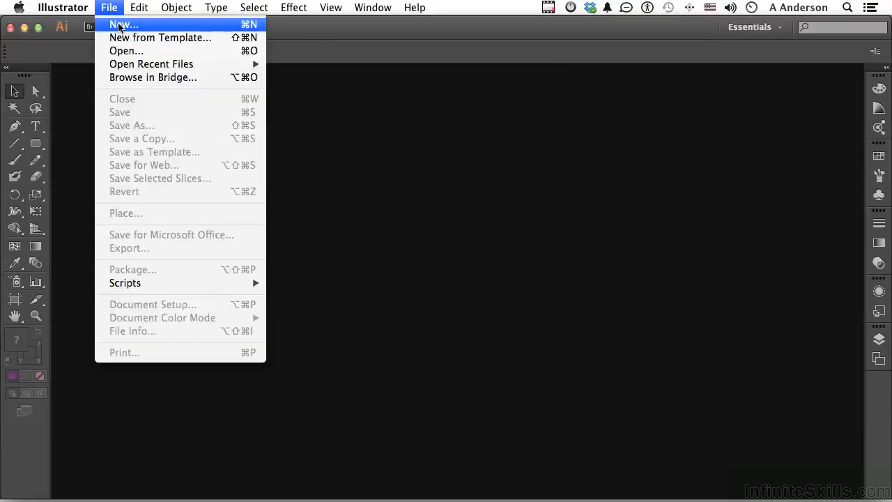
click(120, 27)
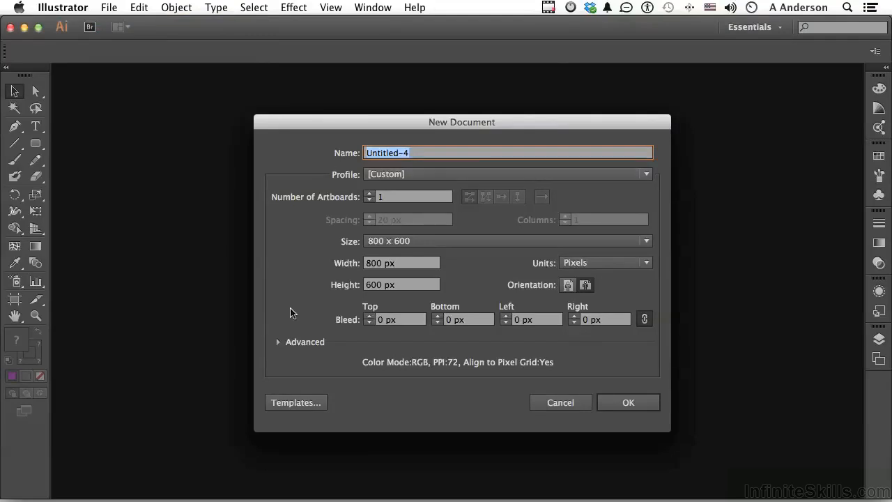
click(419, 179)
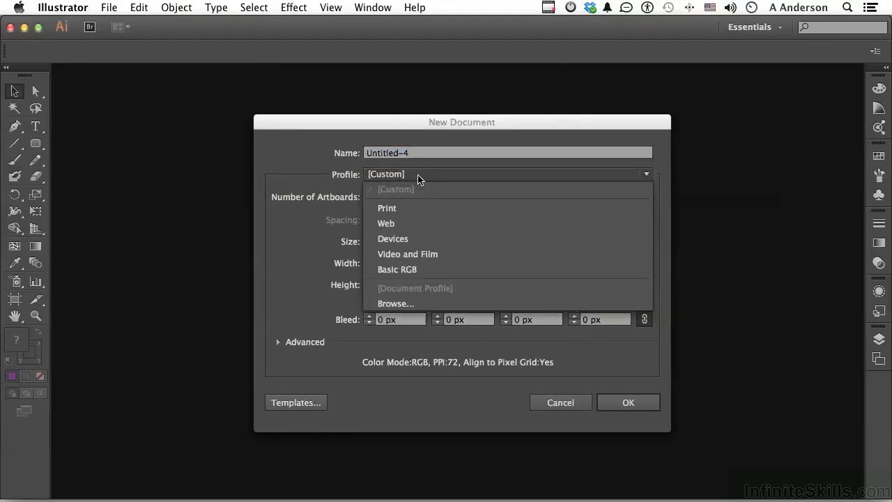
click(411, 223)
click(376, 242)
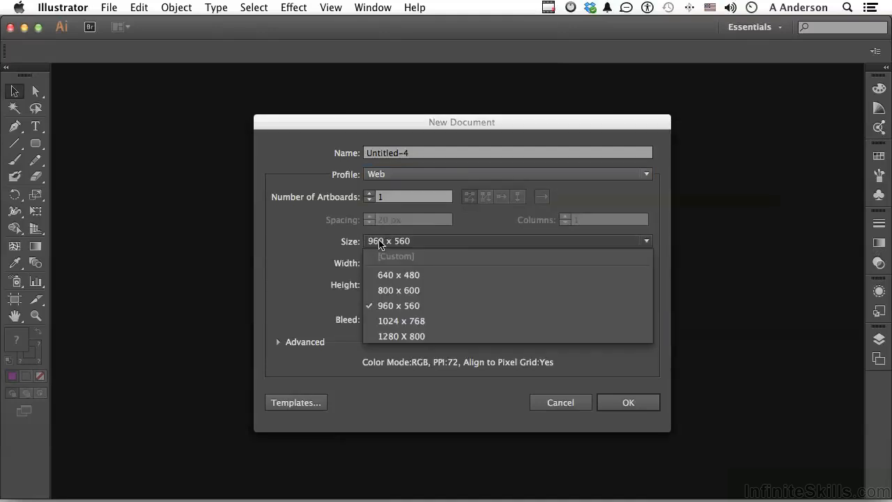
click(399, 290)
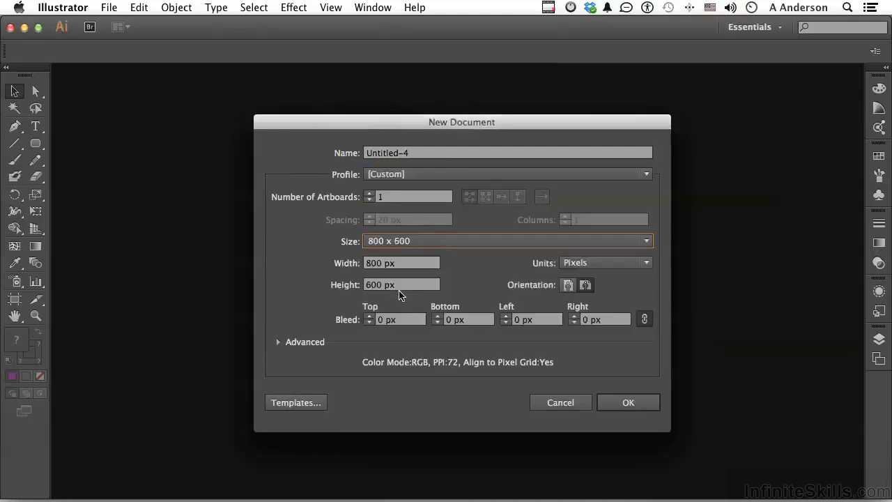
click(629, 408)
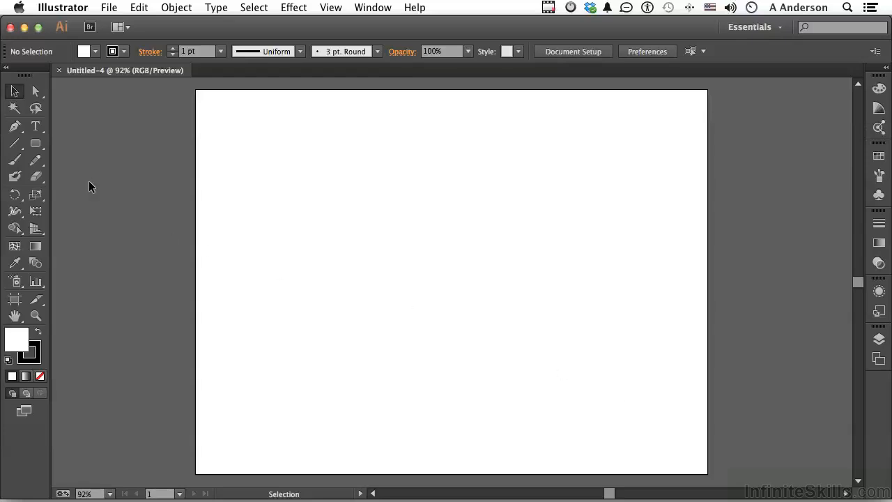
Draw a wide rectangle with the Rectangle tool near the top-left of the artboard.
drag(35, 143, 86, 146)
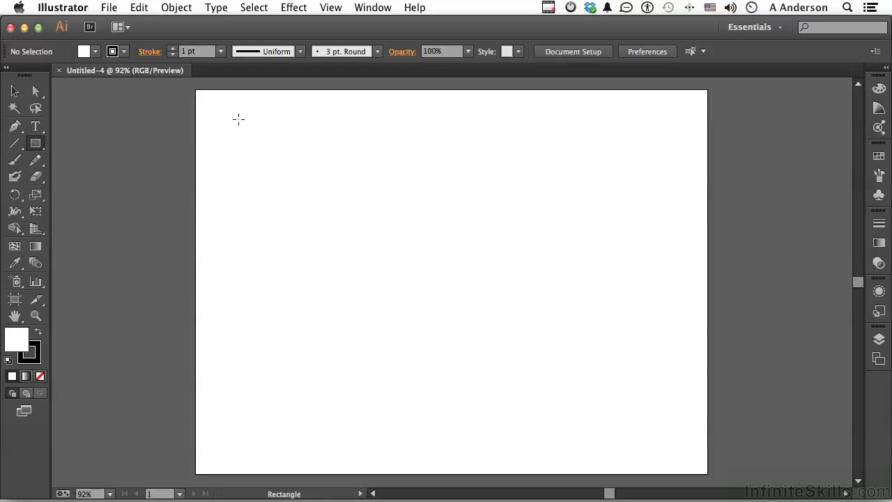
drag(239, 119, 411, 151)
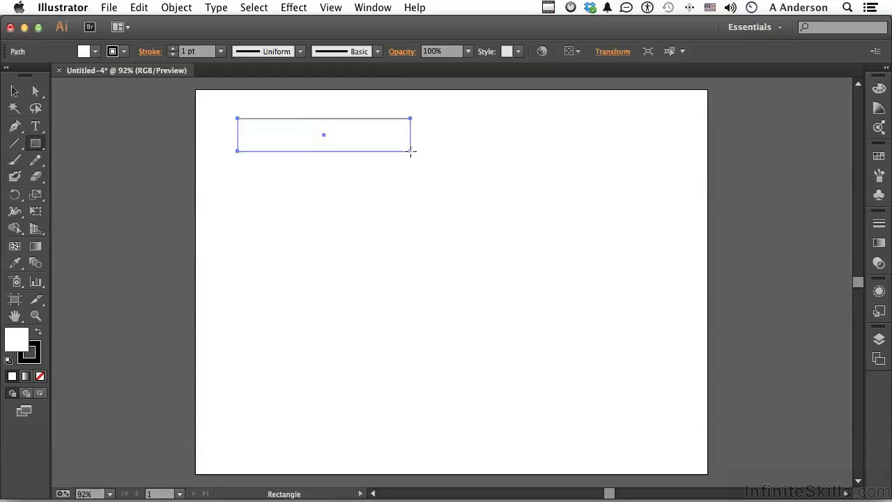
Fill the rectangle with the olive colour 7F6E00 from the Color panel.
click(880, 90)
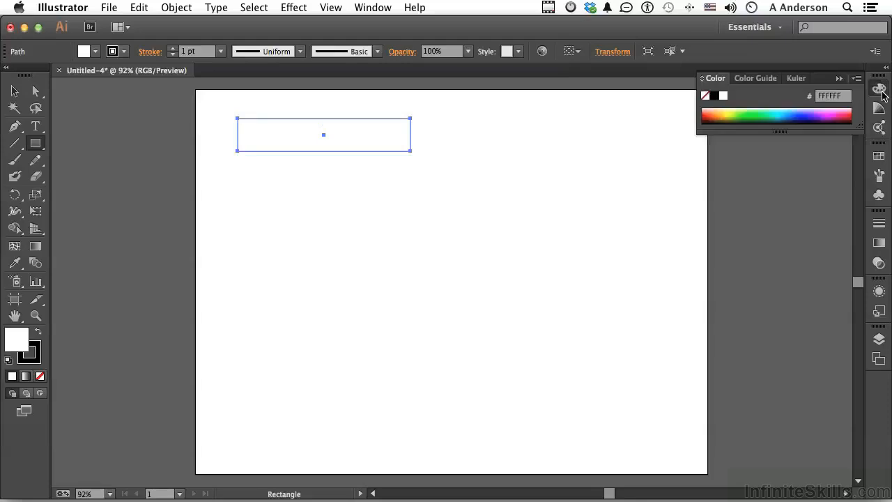
click(728, 114)
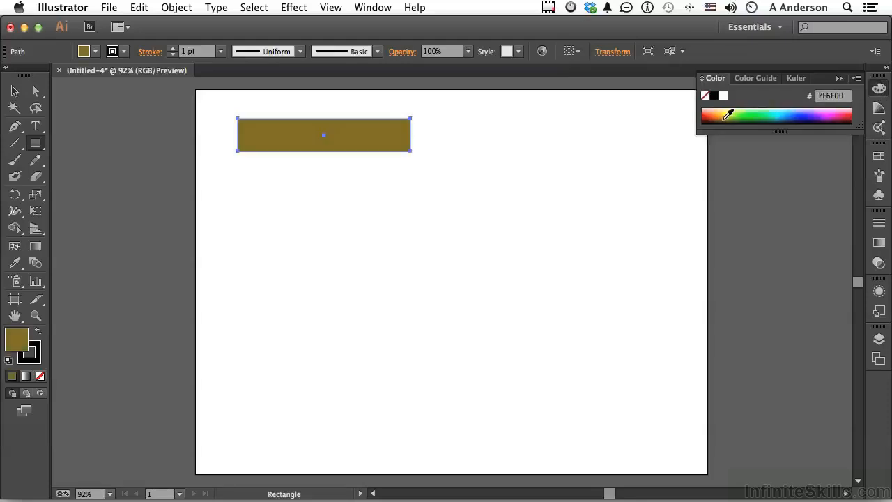
click(839, 78)
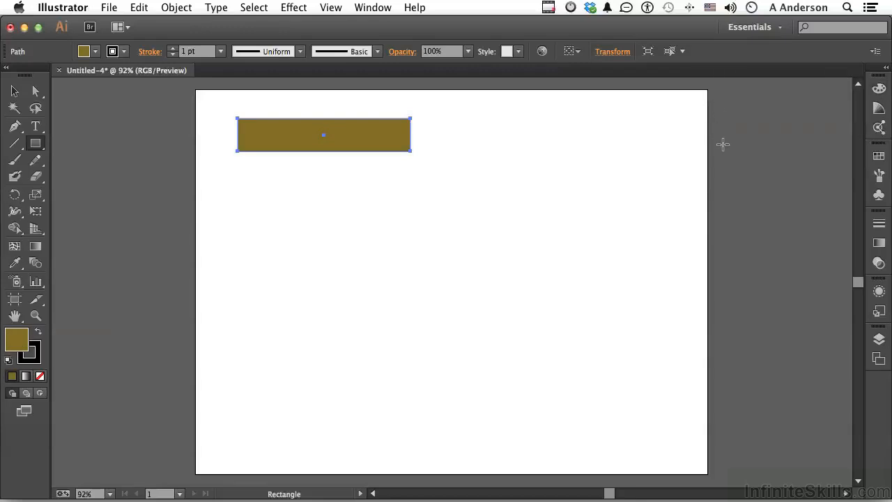
Draw three more rectangles: a tall one at top centre, a small one at top right, and a thin one below.
mouse_move(483, 123)
mouse_down()
mouse_move(500, 189)
mouse_move(548, 205)
mouse_up()
mouse_move(603, 122)
mouse_down()
mouse_move(620, 149)
mouse_move(674, 144)
mouse_up()
drag(274, 200, 356, 211)
Draw two rounded rectangles with the Rounded Rectangle tool, one in the centre and one at lower right.
click(40, 147)
click(112, 160)
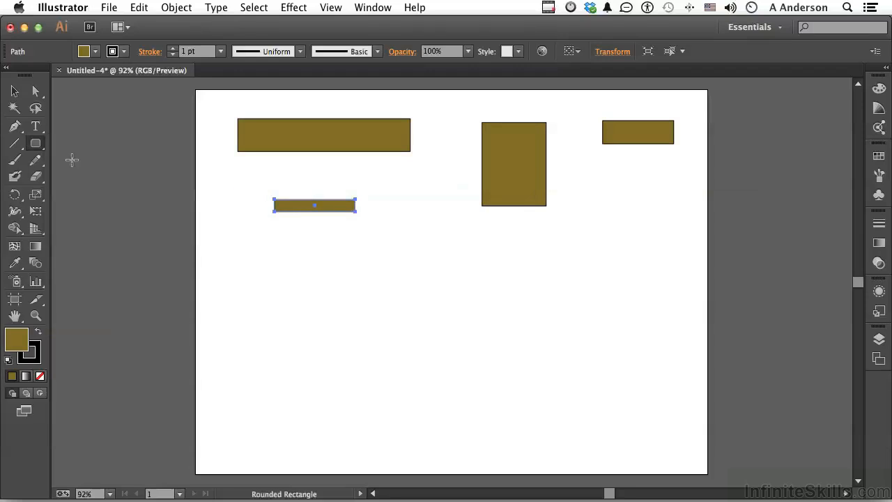
drag(399, 231, 459, 296)
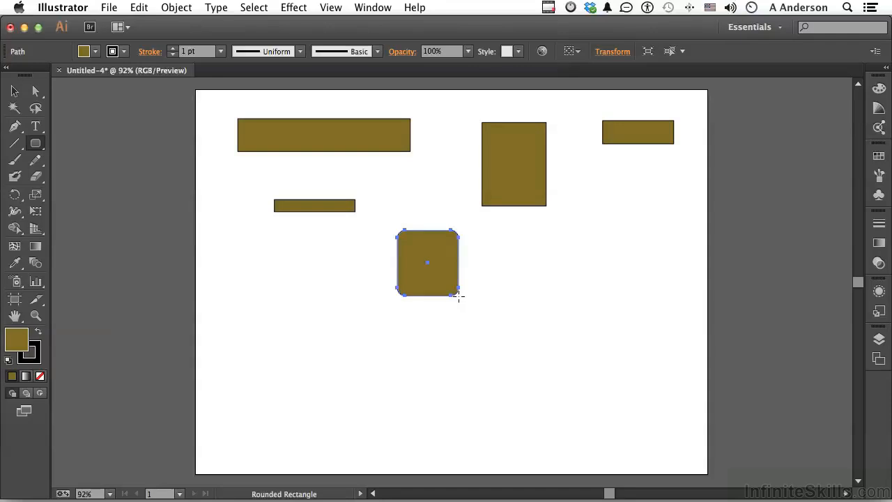
drag(578, 298, 649, 394)
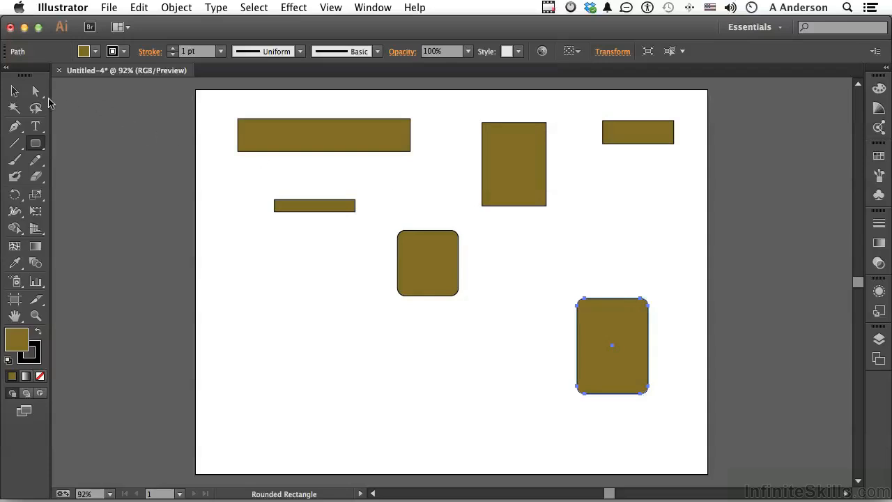
Move the wide top rectangle slightly down and to the right with the Selection tool.
click(15, 92)
click(296, 139)
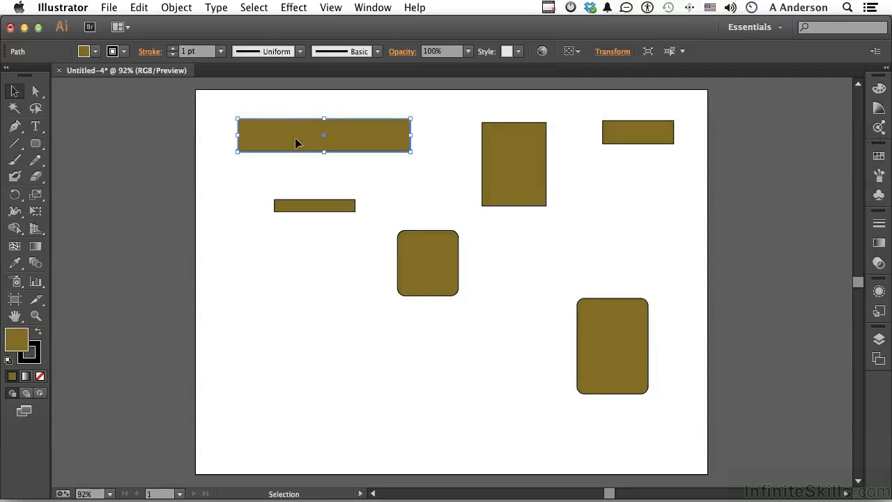
drag(296, 140, 317, 163)
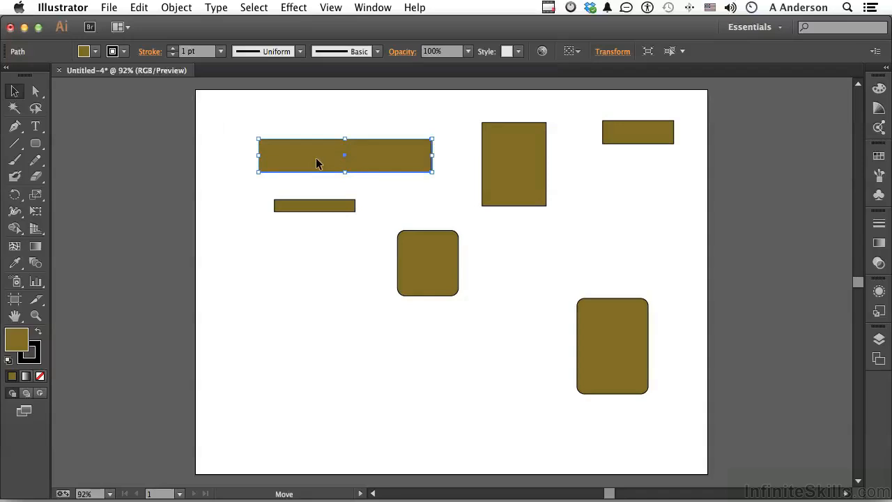
Nudge the selected rectangle up and down with the arrow keys.
key(Up)
key(Up)
key(Up)
key(Up)
key(Up)
key(Up)
key(Up)
key(Up)
key(Up)
key(Up)
key(Up)
key(Up)
key(Up)
key(Up)
key(Down)
key(Down)
key(Down)
key(Down)
key(Down)
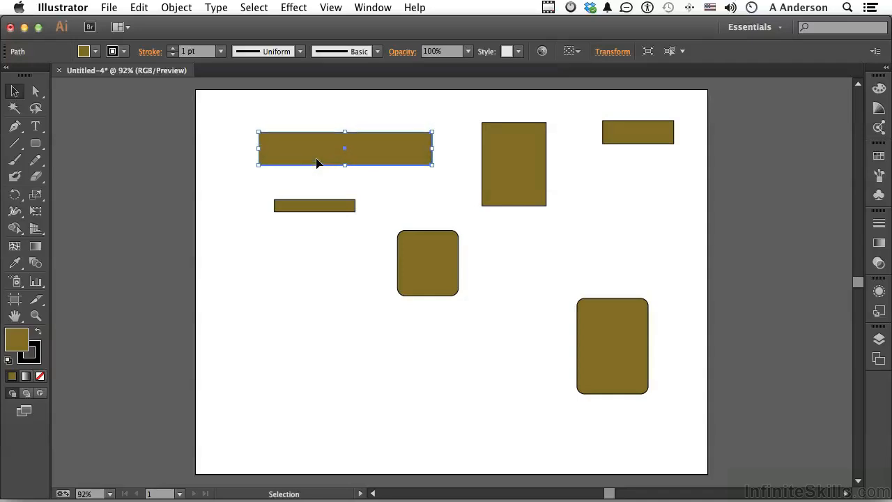
Nudge the rectangle in larger increments up, down, left and right.
key(shift)
key(shift+Up)
key(shift+Up)
key(shift+Up)
key(shift+Down)
key(shift+Down)
key(shift+Down)
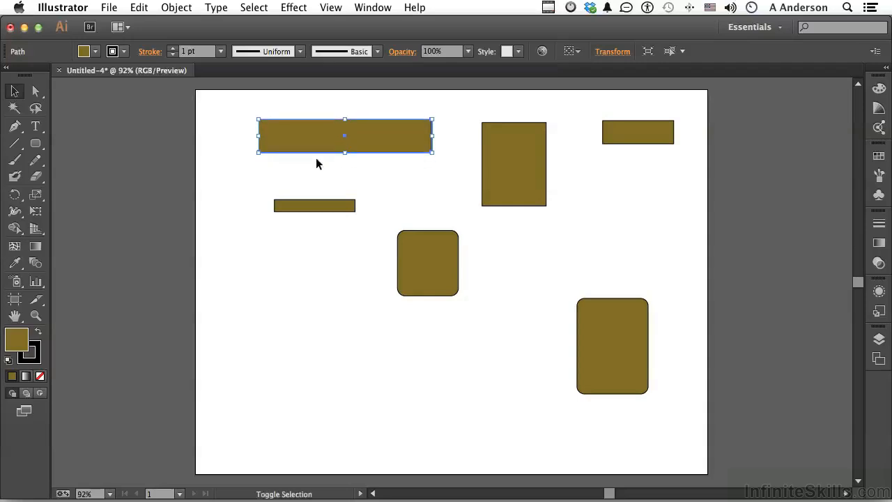
key(shift+Down)
key(shift+Left)
key(shift+Left)
key(shift+Left)
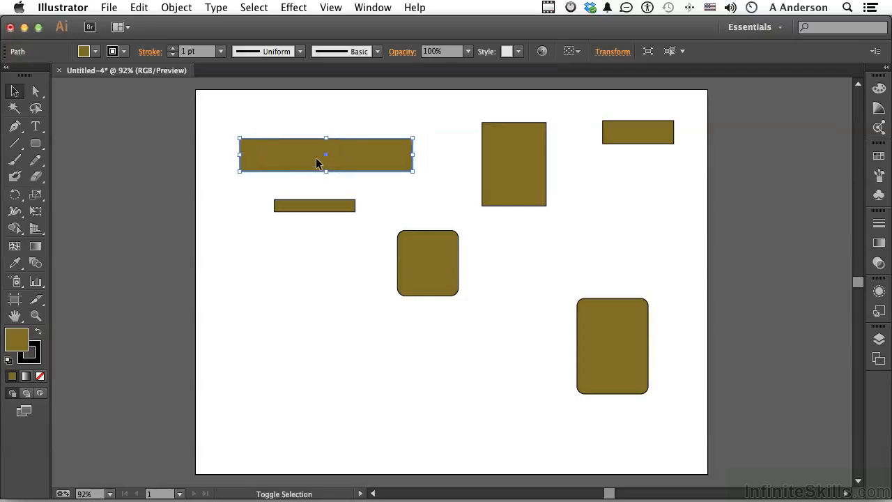
key(shift+Right)
key(shift+Right)
key(shift+Right)
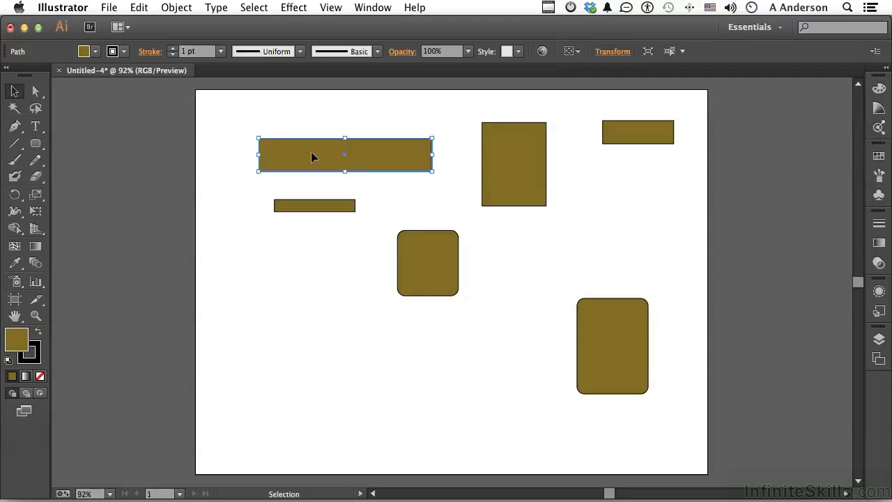
Set the general preferences' keyboard increment to 0.1 px and constrain angle to 20°.
click(229, 144)
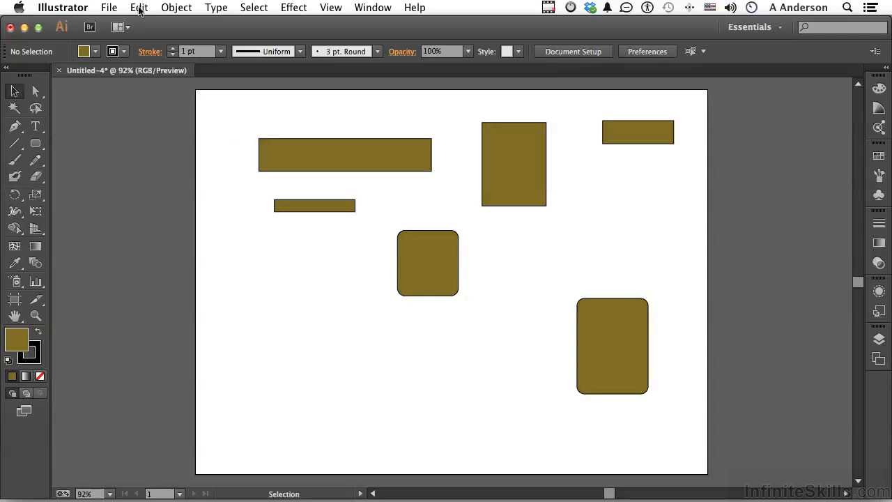
click(76, 8)
mouse_move(115, 48)
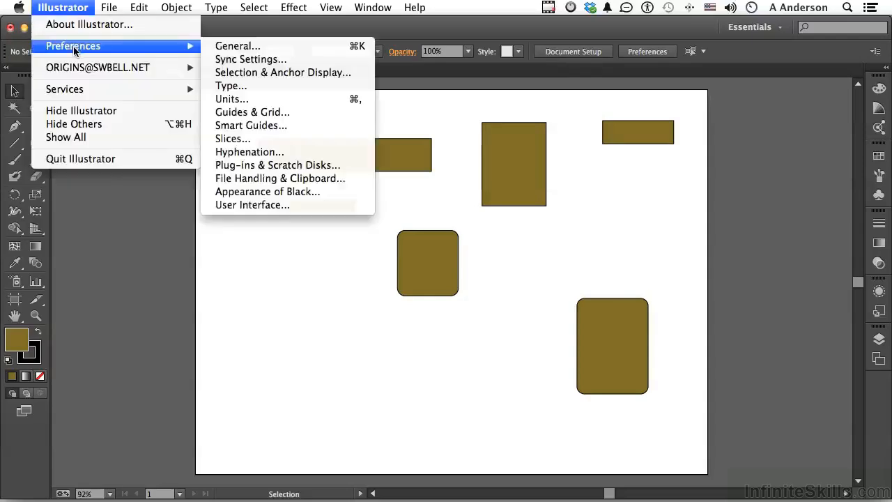
click(237, 46)
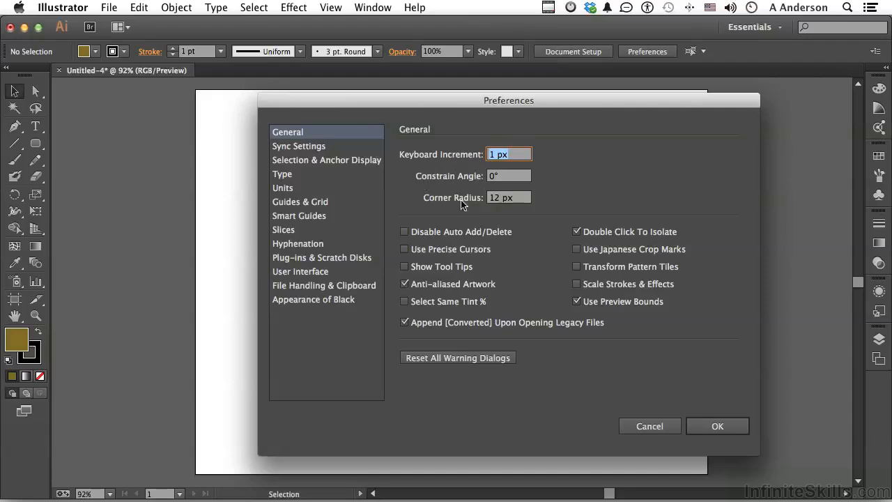
click(512, 155)
click(491, 155)
text(0.)
click(491, 178)
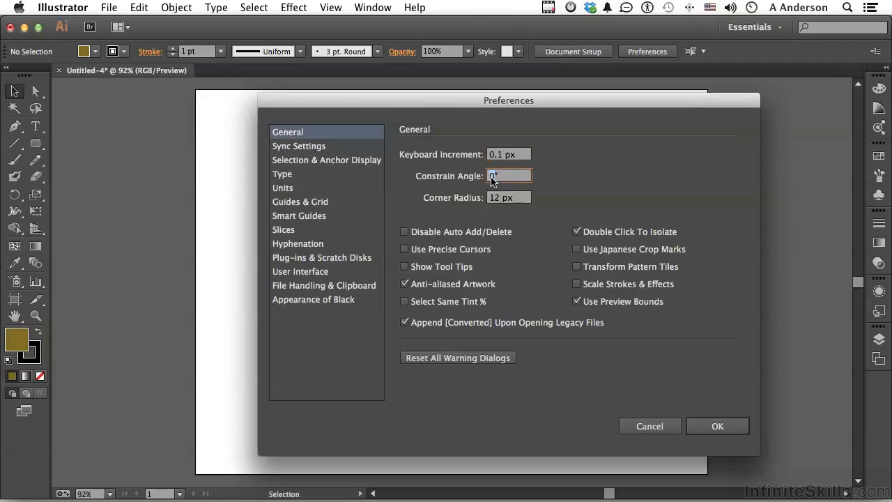
text(20)
click(714, 427)
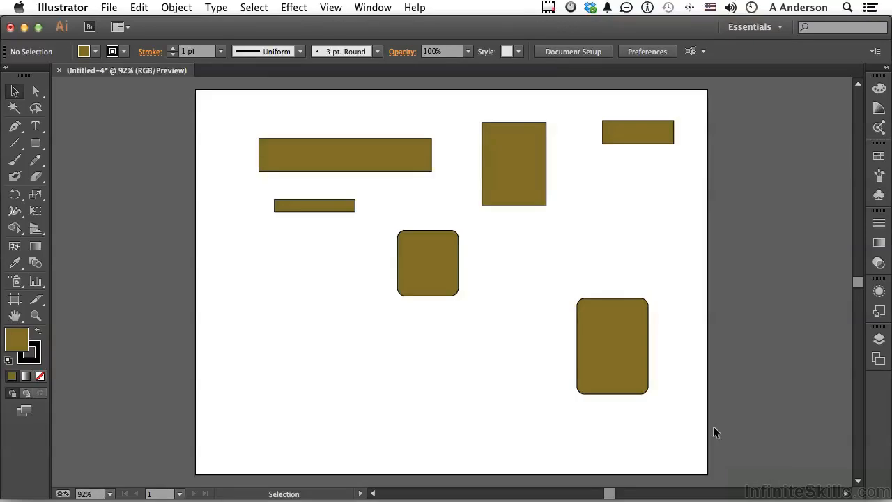
Nudge the wide top rectangle in small increments right, up, left and down.
click(353, 158)
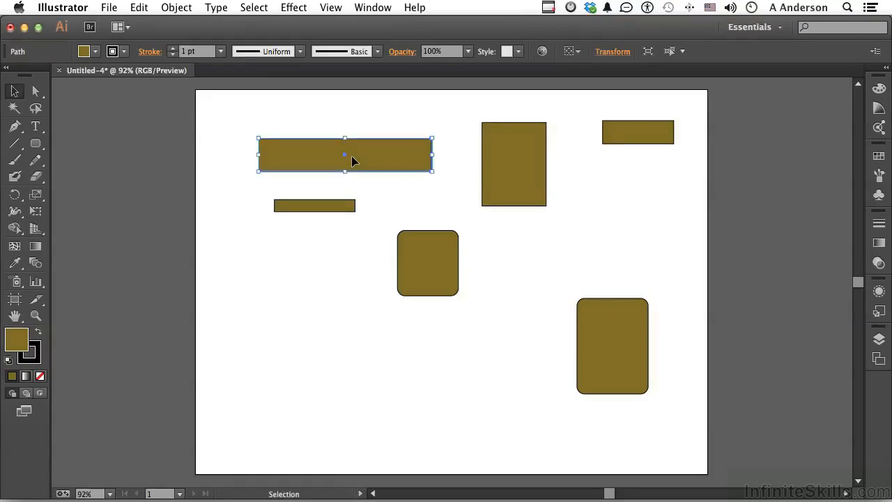
key(Right)
key(Right)
key(Up)
key(Right)
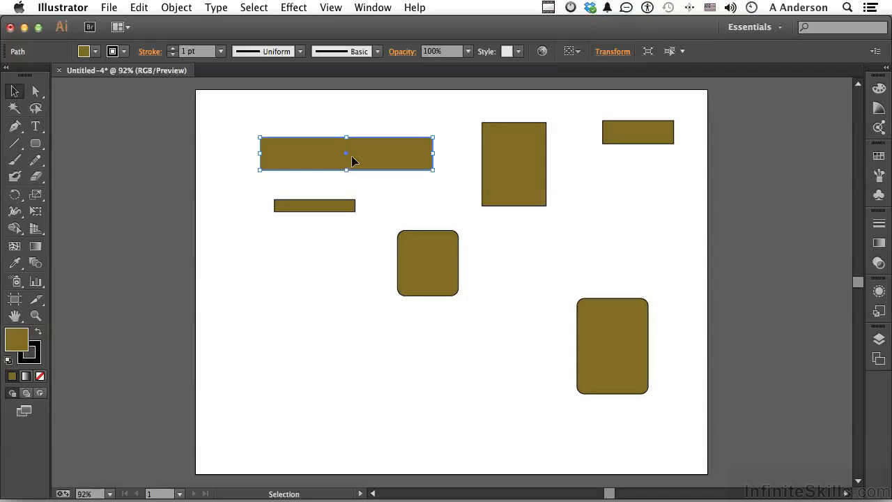
key(Right)
key(Up)
key(Right)
key(Up)
key(Right)
key(Up)
key(Right)
key(Up)
key(Right)
key(Up)
key(Right)
key(Up)
key(Right)
key(Up)
key(Right)
key(Up)
key(Right)
key(Up)
key(Right)
key(Up)
key(Right)
key(Up)
key(Right)
key(Up)
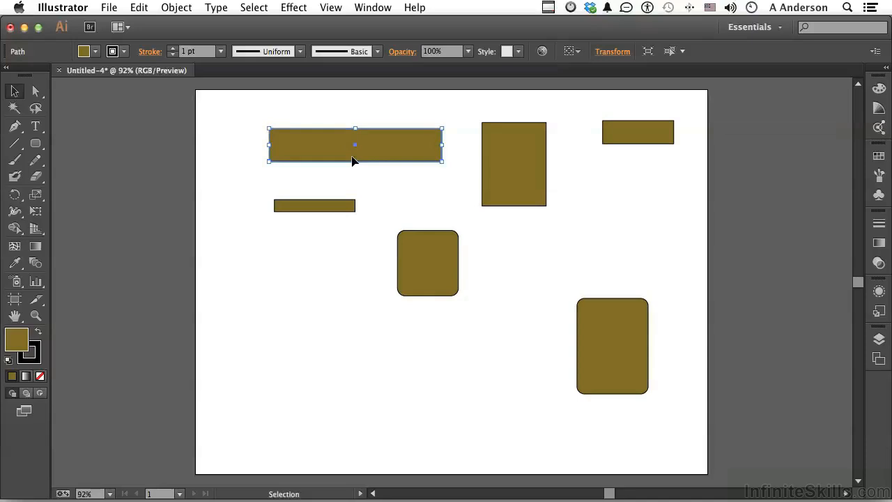
key(Left)
key(Down)
key(Left)
key(Down)
key(Left)
key(Down)
key(Left)
key(Down)
key(Left)
key(Down)
key(Left)
key(Down)
key(Left)
key(Down)
key(Left)
key(Down)
key(Left)
key(Down)
key(Left)
key(Down)
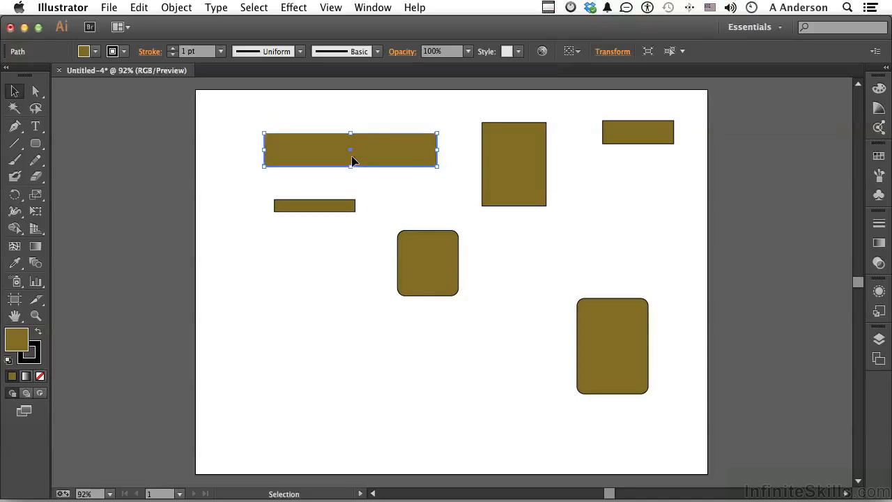
key(Left)
key(Down)
key(Left)
key(Down)
key(Left)
key(Down)
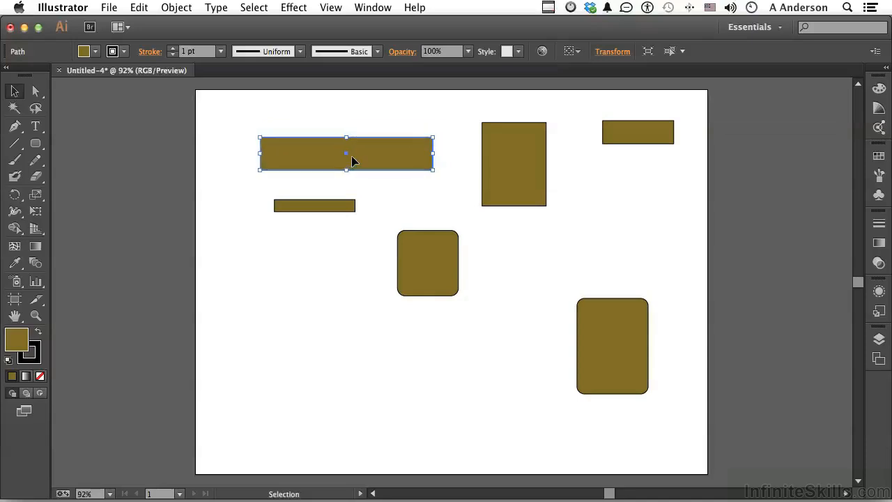
Draw two rectangles at lower left with the Rectangle tool, following the 20° constrain angle.
click(35, 145)
click(80, 144)
drag(239, 334, 353, 313)
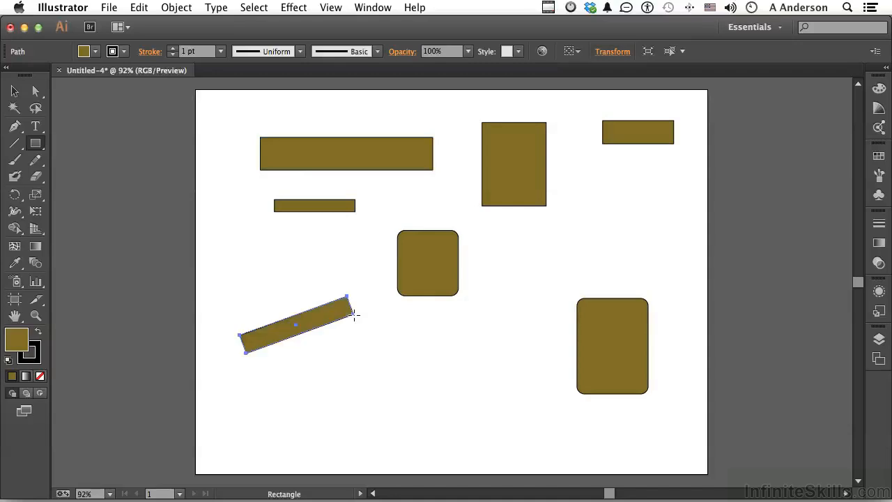
drag(317, 343, 410, 324)
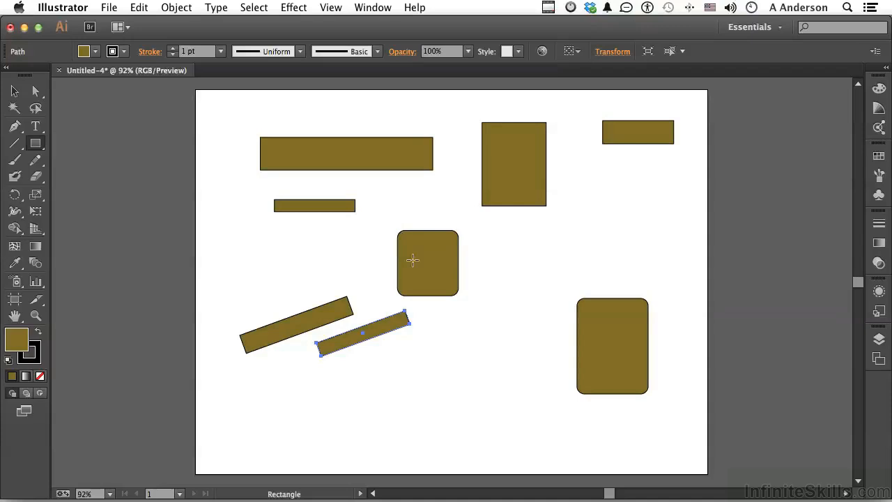
Reset the general preferences' keyboard increment to 1 px and constrain angle to 0°.
key(v)
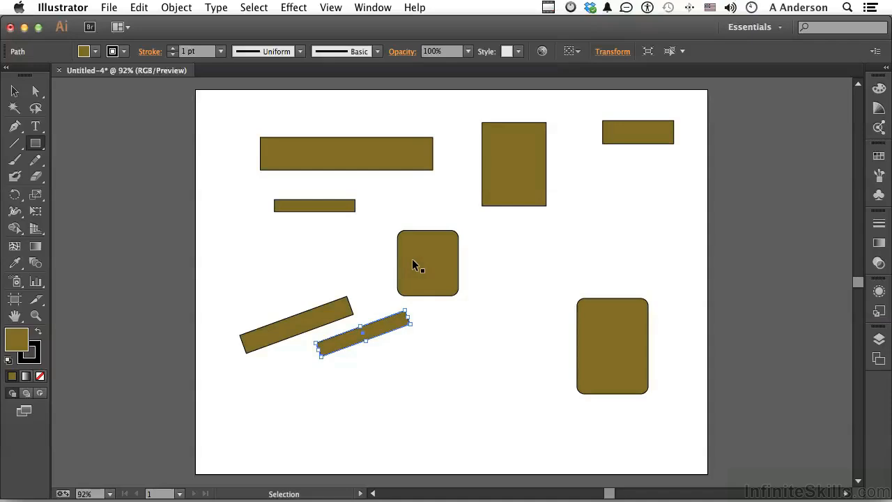
key(super+k)
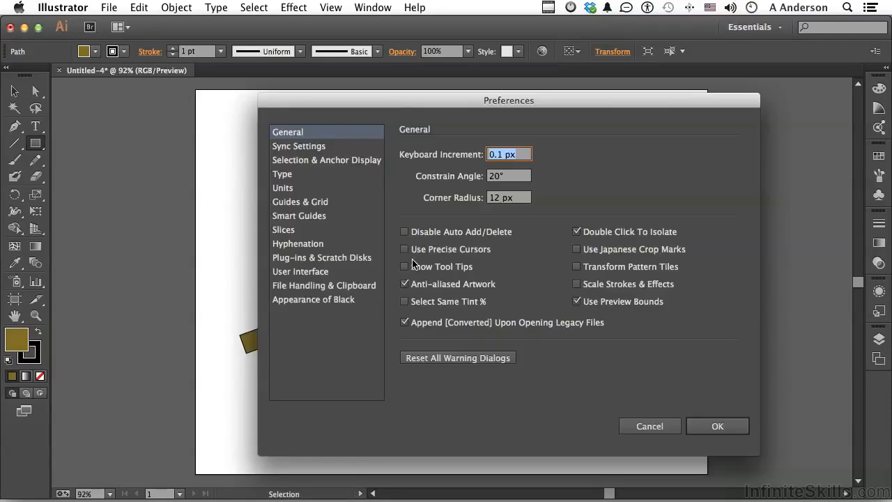
click(494, 176)
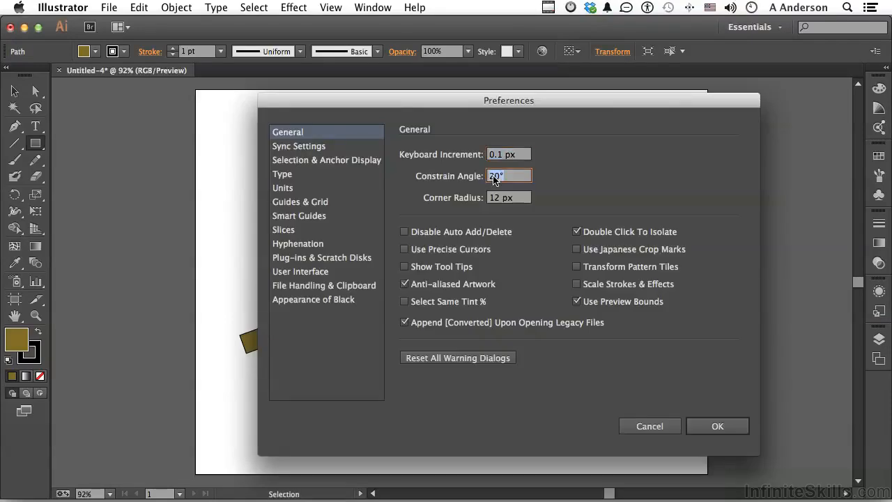
text(0)
click(498, 157)
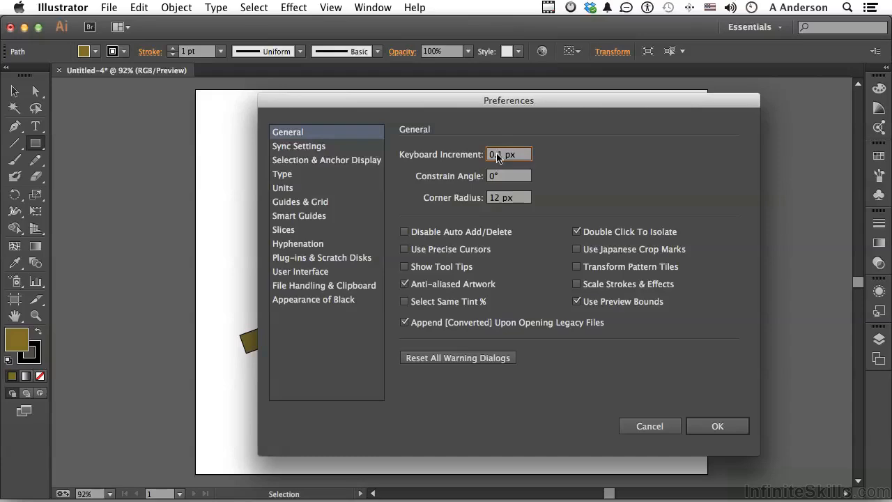
key(BackSpace)
key(BackSpace)
click(718, 427)
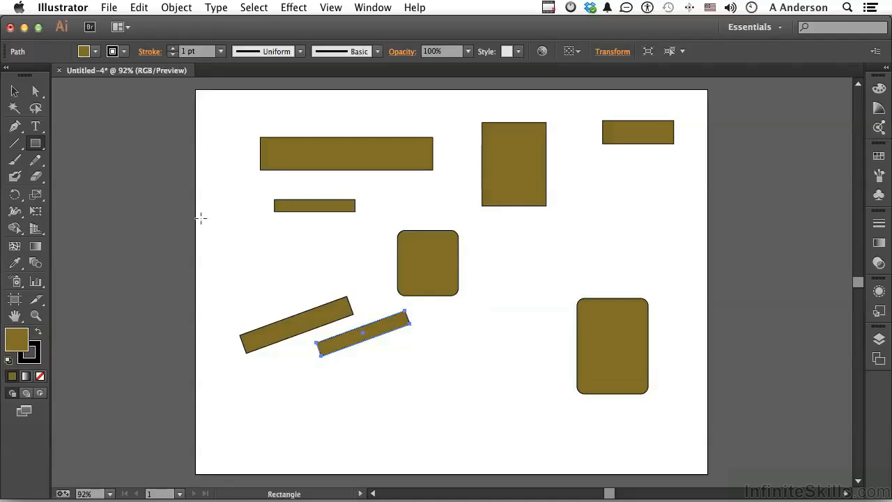
Enable Use Precise Cursors in the general preferences with the Magic Wand tool active.
click(14, 108)
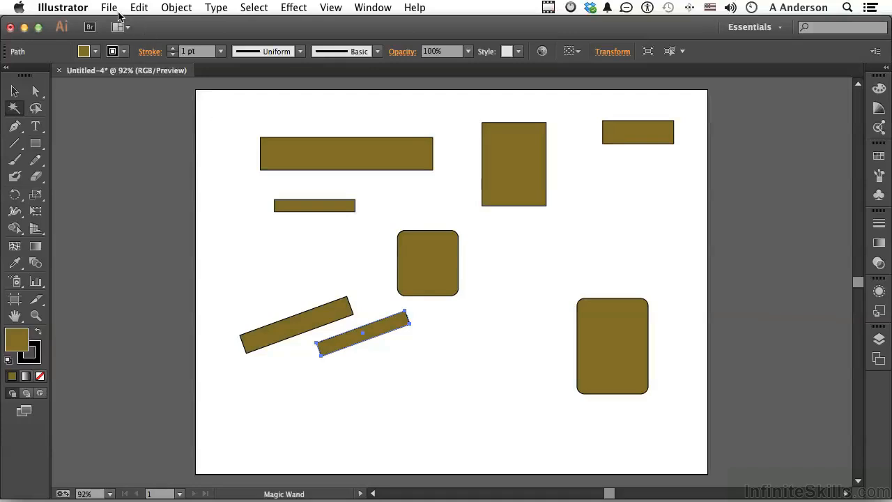
key(super+k)
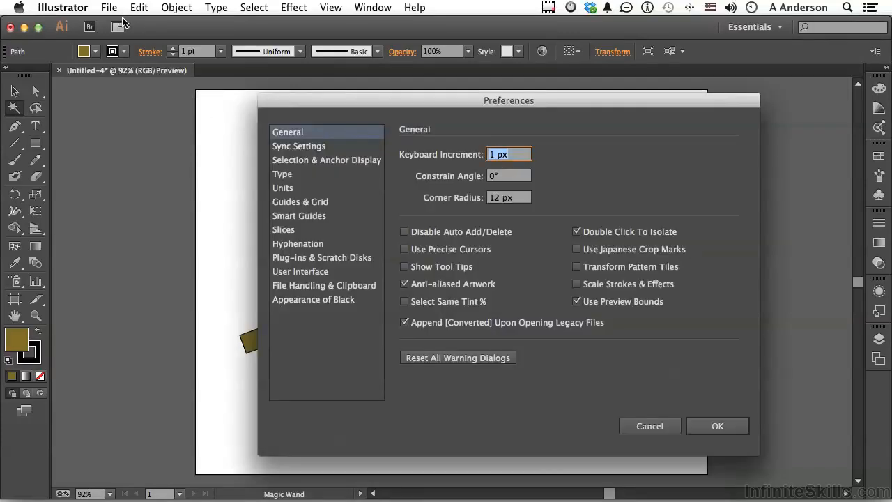
click(405, 250)
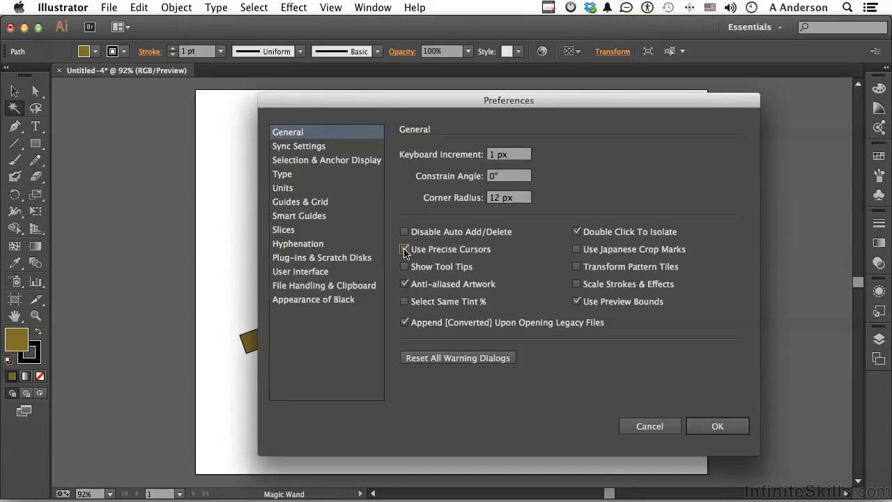
click(698, 423)
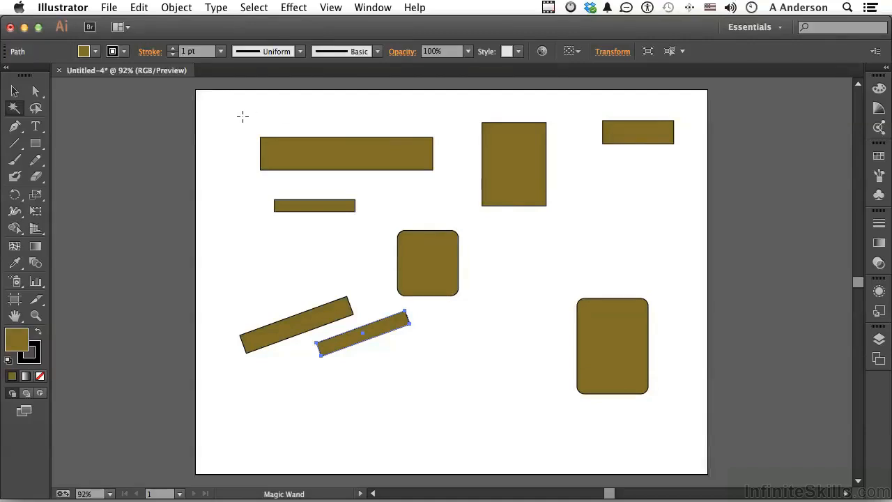
Disable Use Precise Cursors in the general preferences.
key(super+k)
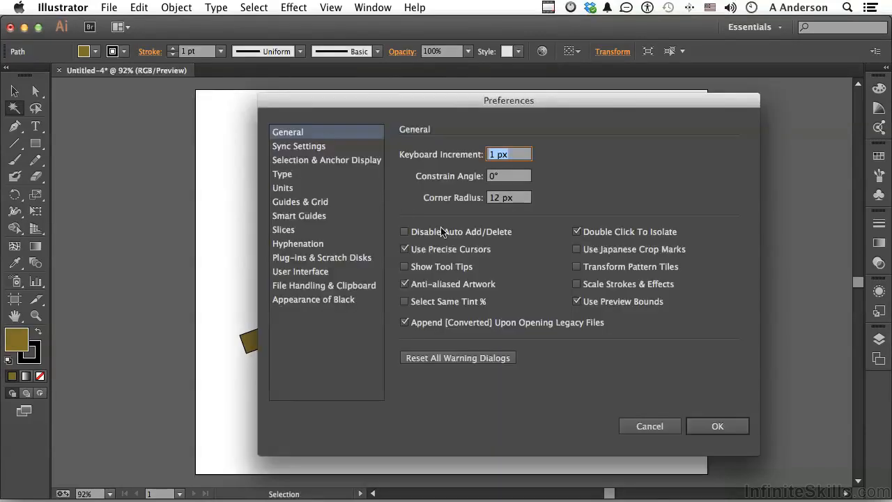
click(419, 251)
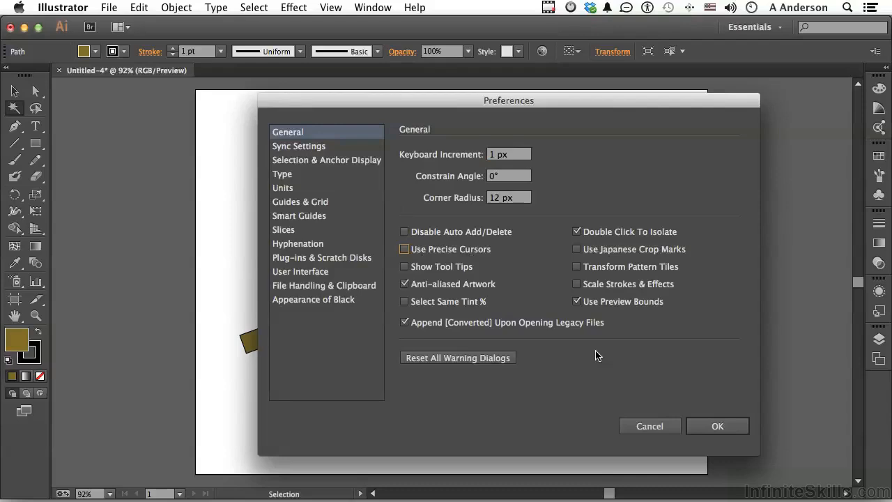
click(711, 427)
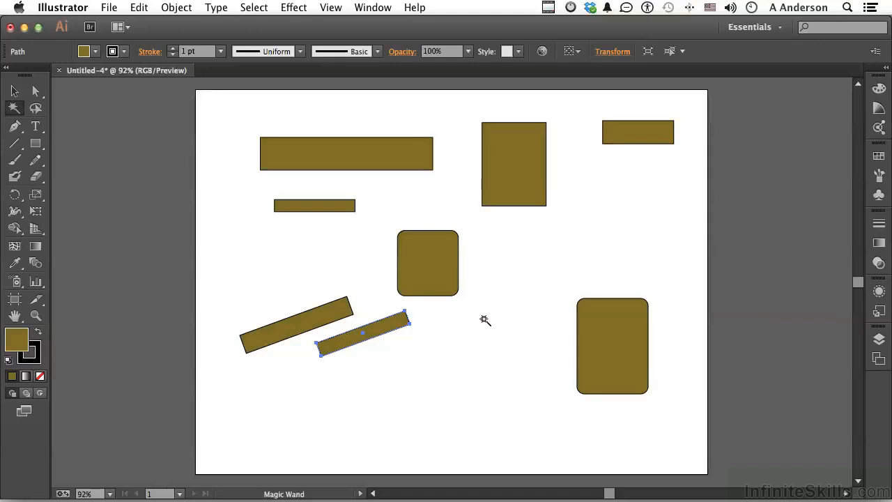
Toggle the precise cursor temporarily on and off and review the general preferences.
key(Caps_Lock)
key(Caps_Lock)
key(super)
key(super+k)
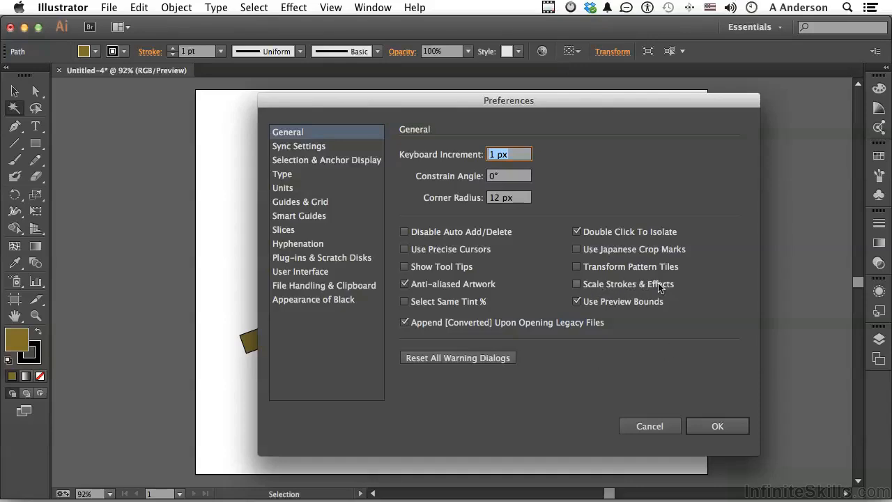
click(718, 425)
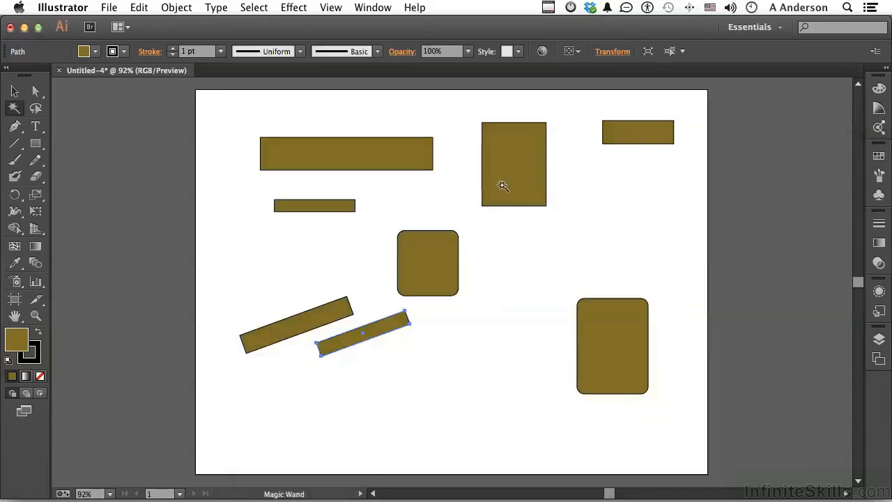
Select all artwork on the artboard and delete it.
click(15, 92)
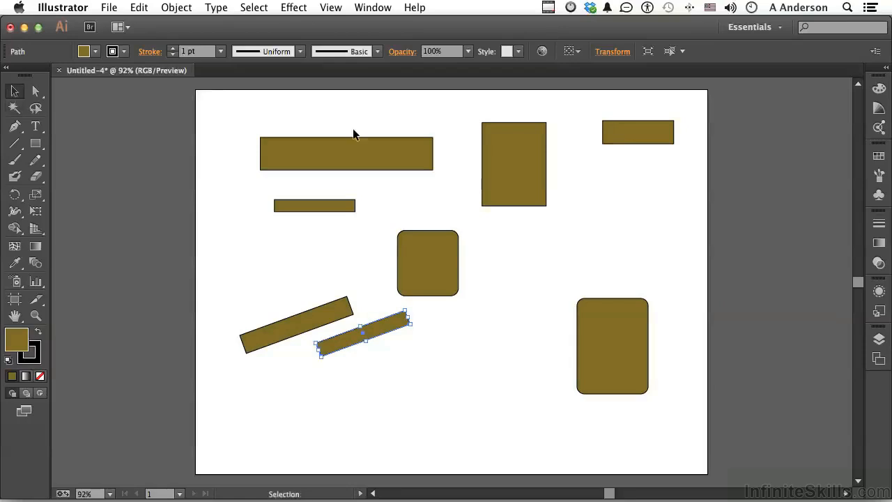
key(a)
key(super+a)
key(Delete)
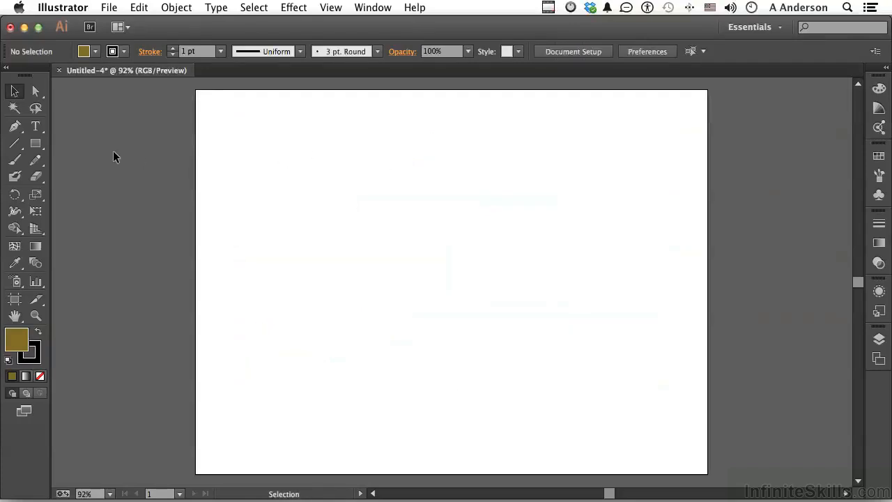
Draw a wide rectangle near the top of the artboard with the Rectangle tool.
click(35, 144)
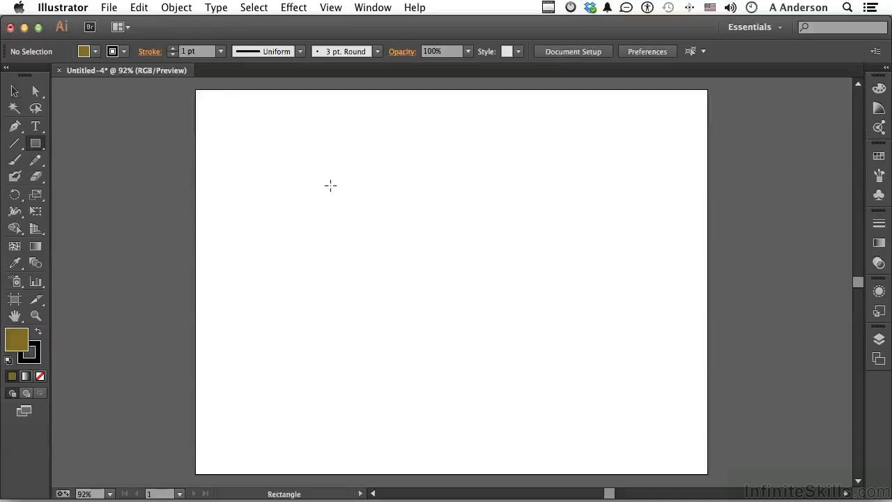
mouse_move(321, 142)
mouse_down()
mouse_move(418, 197)
mouse_move(556, 207)
mouse_up()
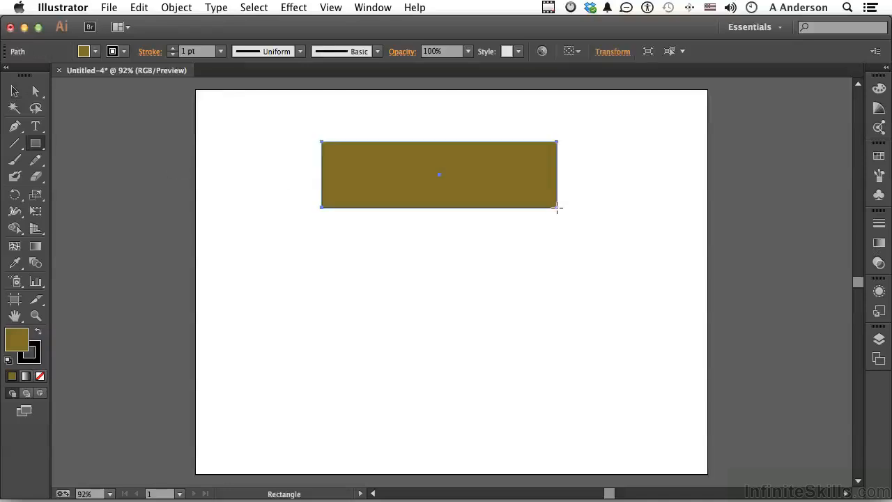
Fill the rectangle with yellow (EAFF15) from the color spectrum.
click(879, 91)
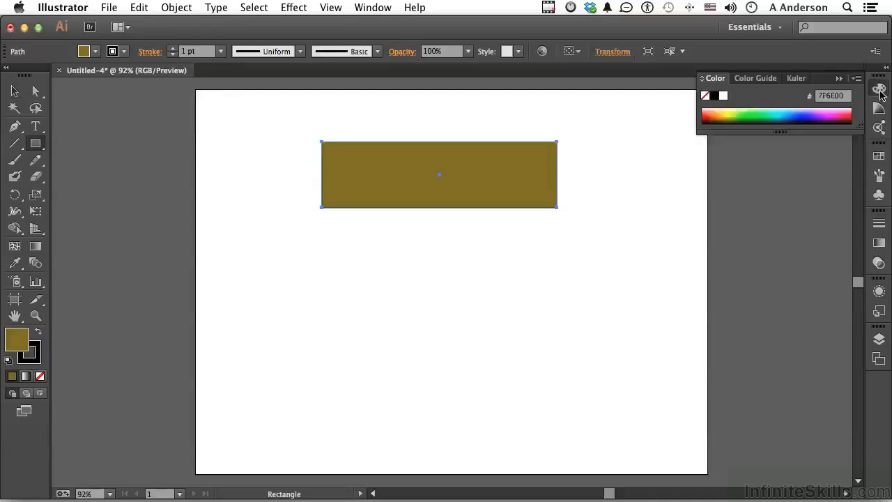
click(730, 112)
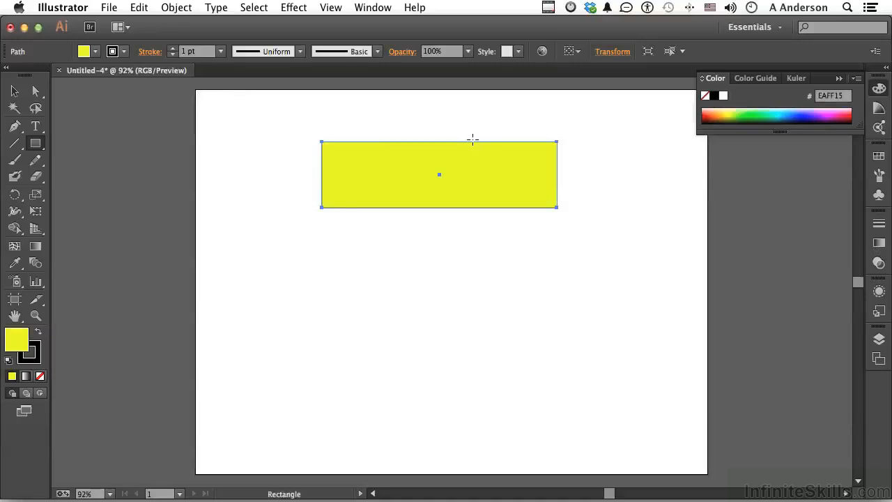
Scale the yellow rectangle down to about a third of its width from its lower-right corner, then deselect it.
click(14, 91)
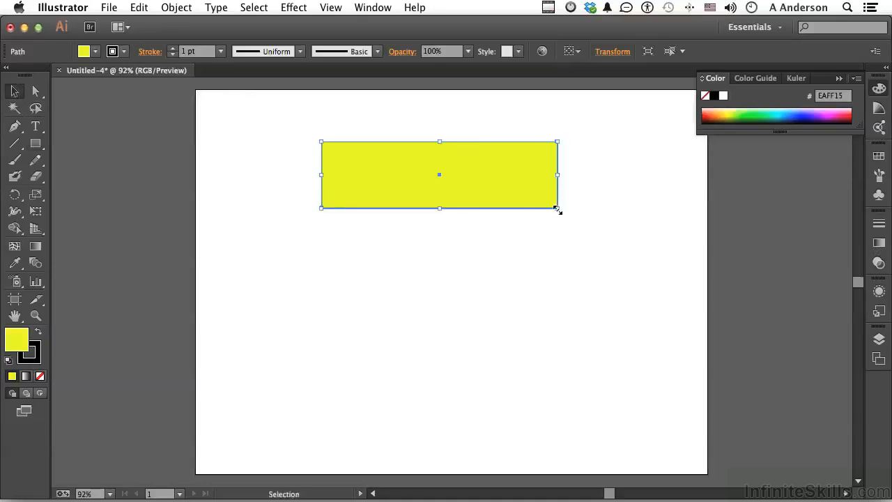
drag(558, 208, 406, 173)
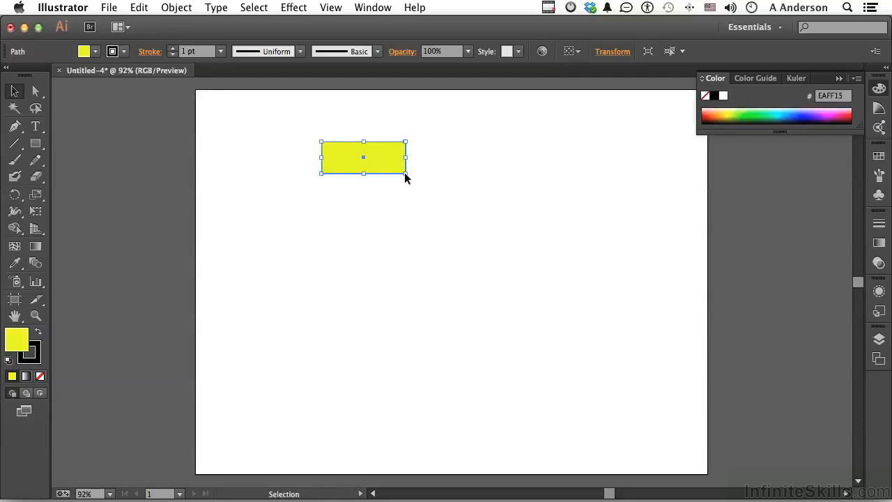
click(413, 210)
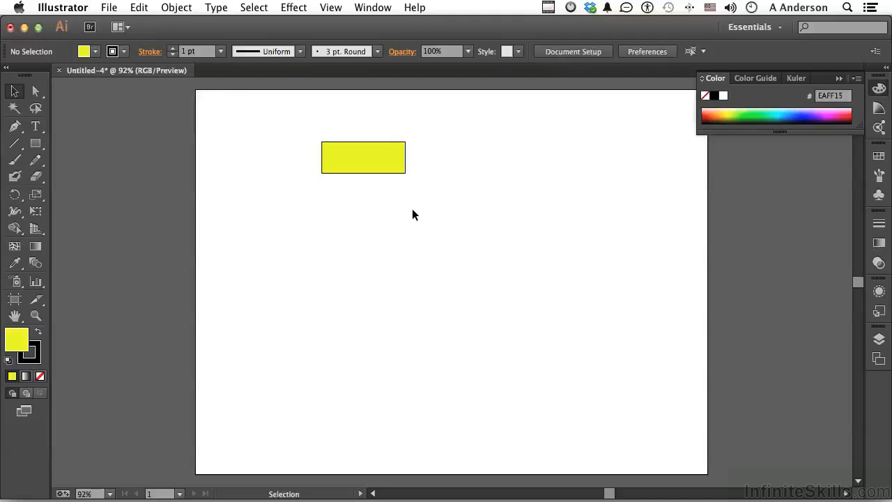
Enable Scale Strokes & Effects in the general preferences.
key(super+k)
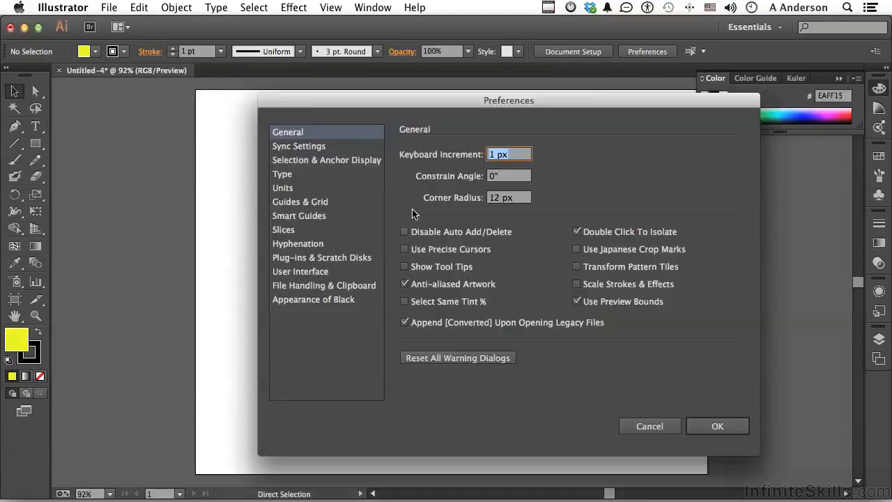
click(624, 284)
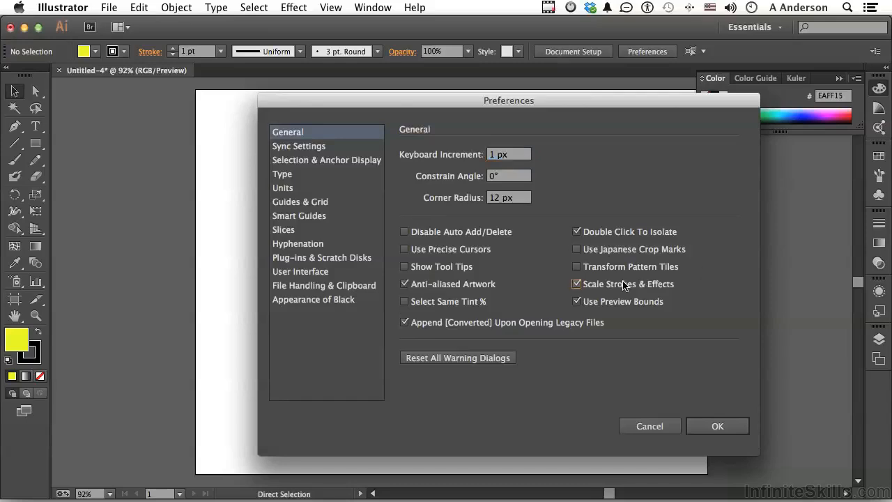
click(707, 424)
Scale the yellow rectangle up from its lower-right corner so its stroke scales too, then deselect it.
click(388, 160)
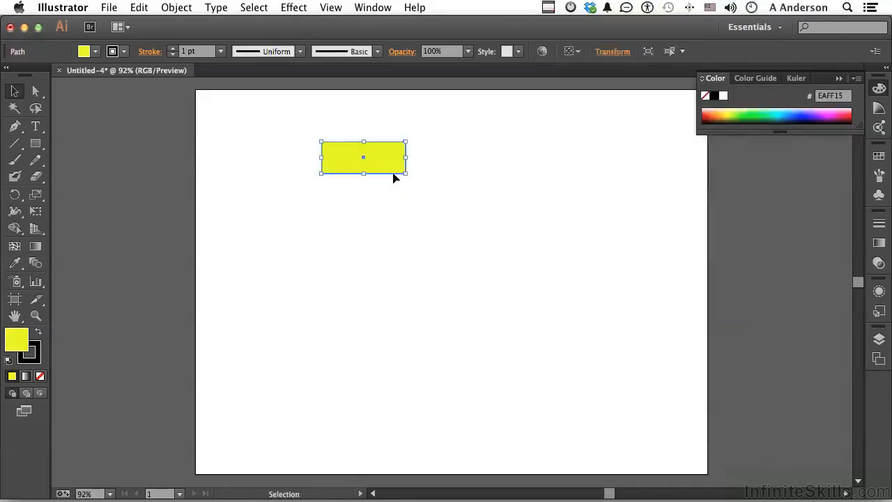
drag(406, 175, 624, 331)
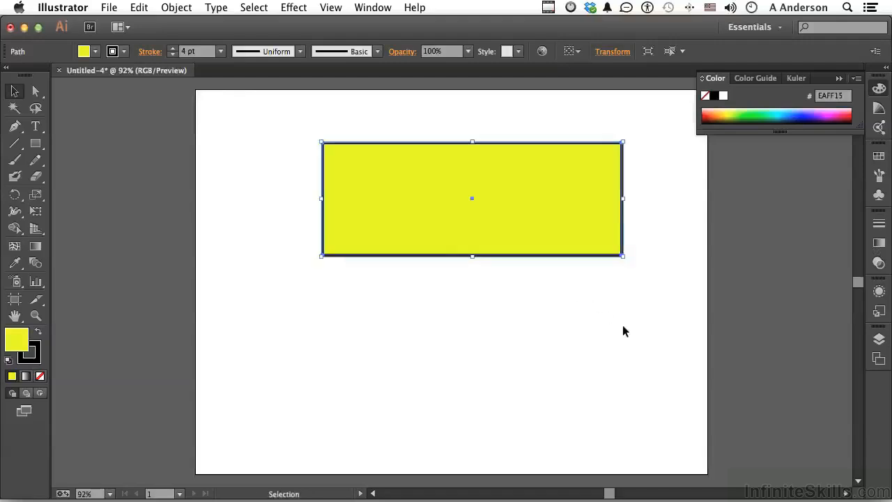
click(624, 331)
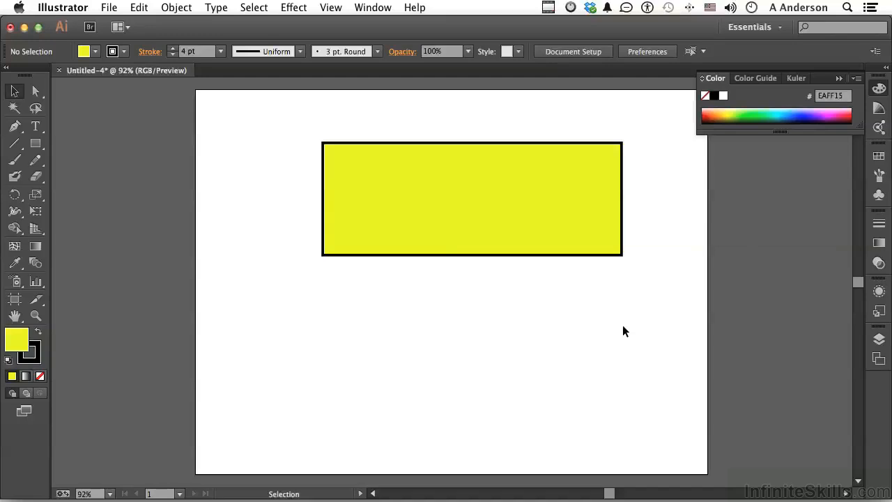
Disable Scale Strokes & Effects in the general preferences.
key(a)
key(super+k)
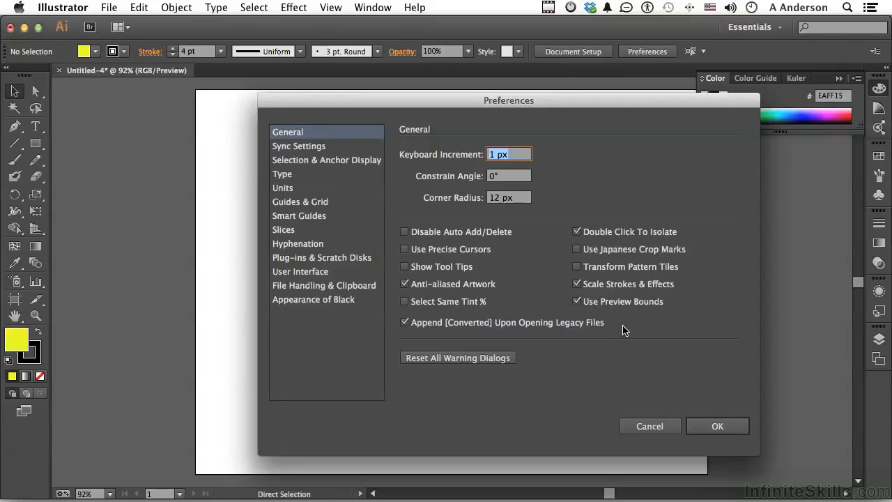
click(576, 284)
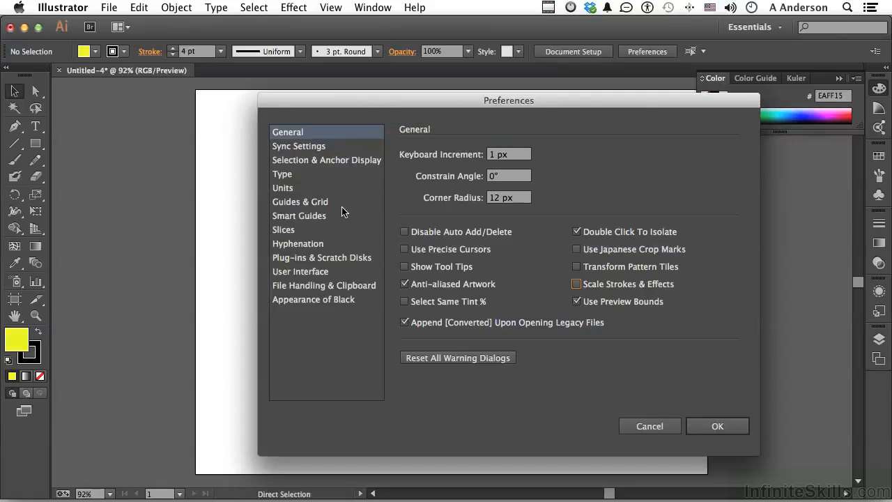
Browse the Sync Settings, Units and Plug-ins & Scratch Disks preference pages and their dropdown options.
click(285, 146)
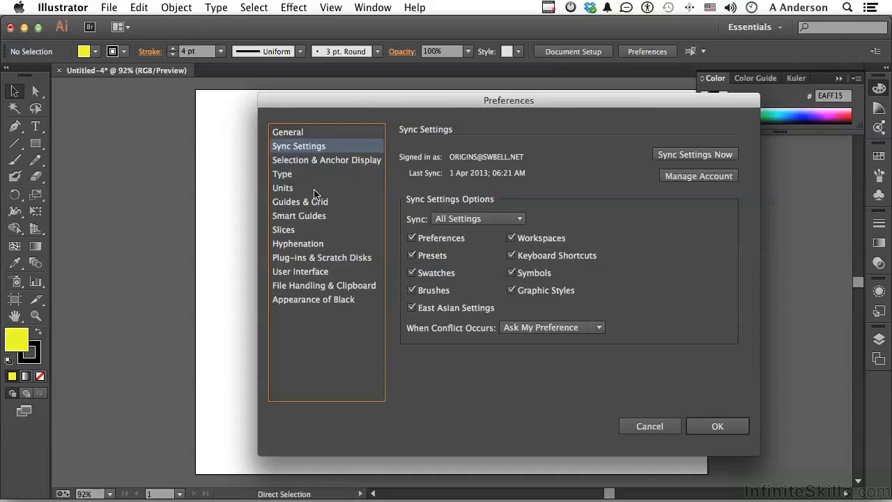
click(292, 191)
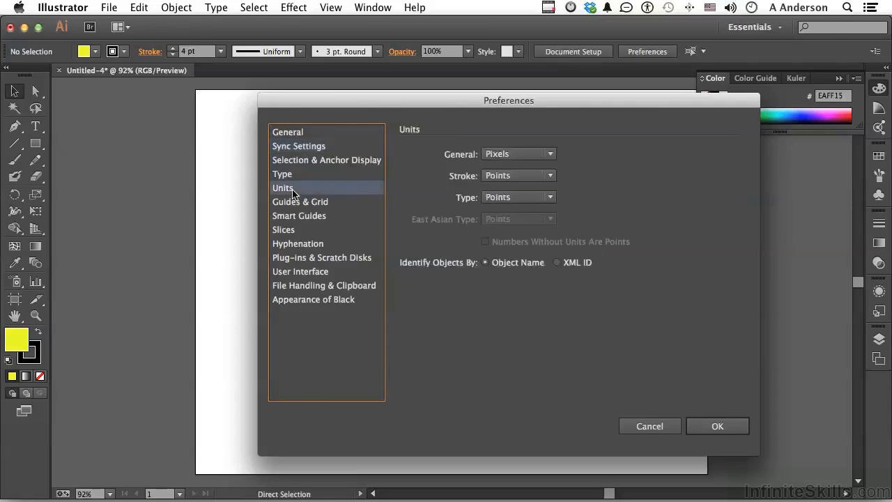
click(505, 154)
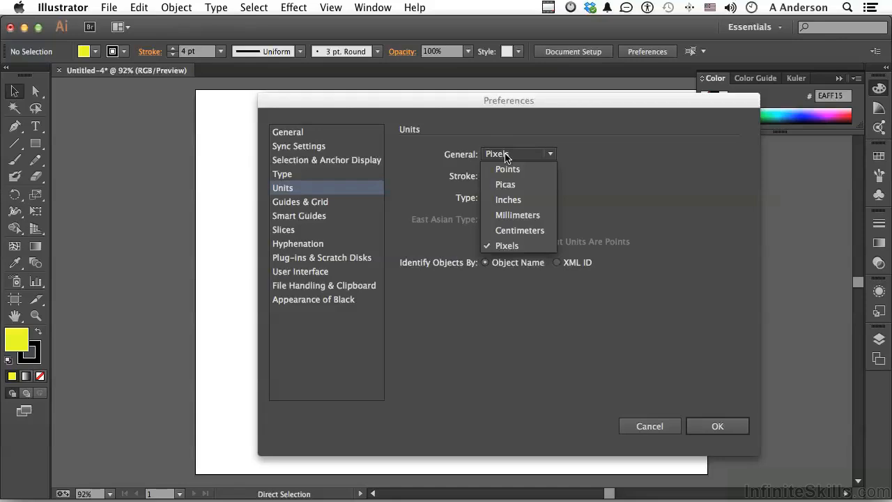
click(692, 150)
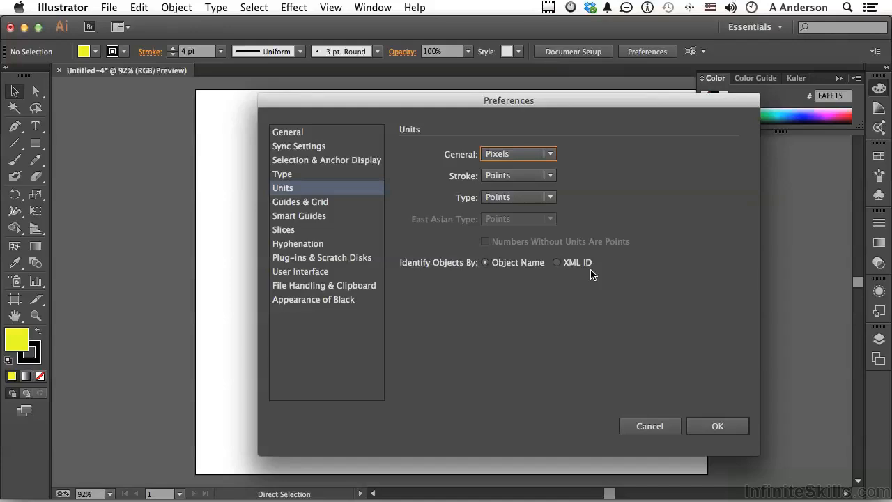
click(354, 259)
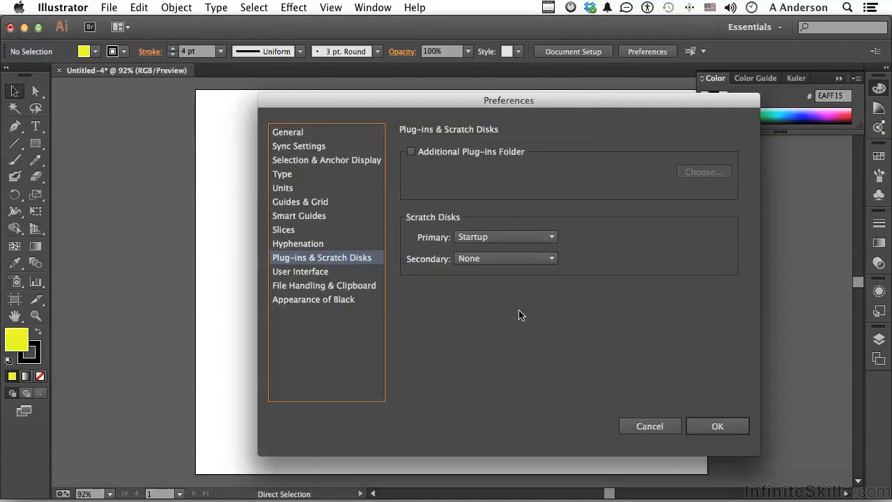
click(512, 260)
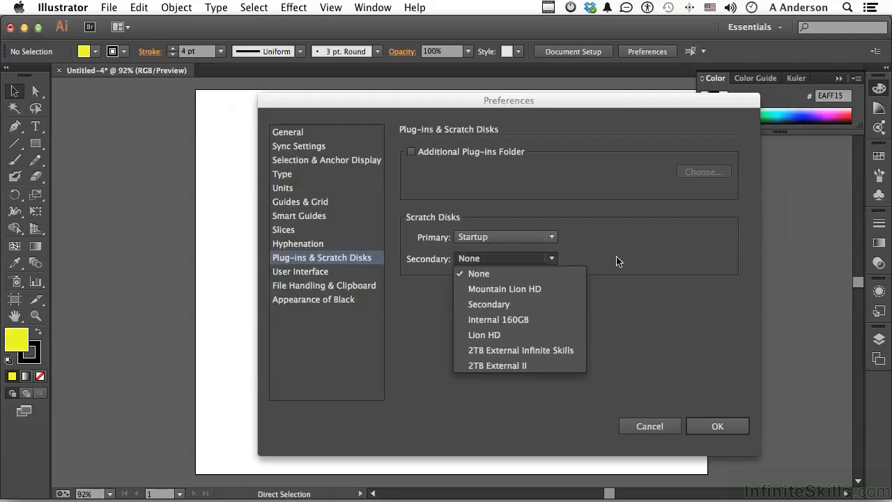
click(603, 270)
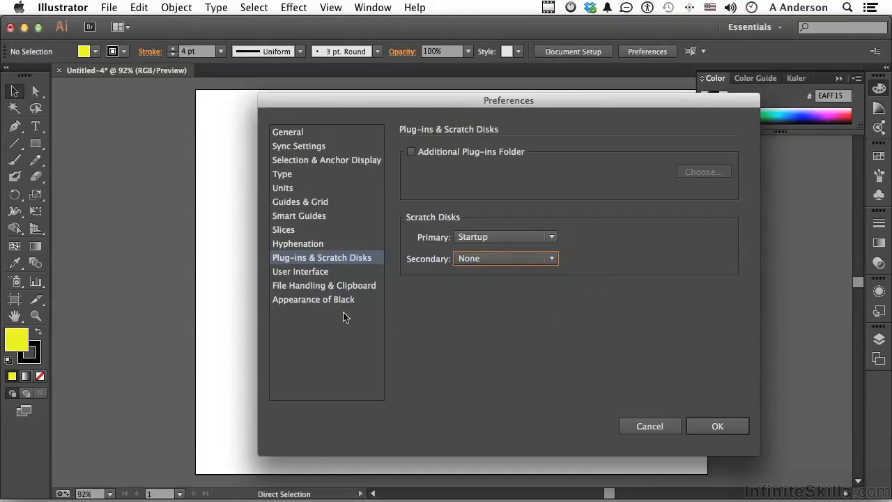
Try the Light and Dark user interface brightness settings, then a custom brightness of 37% on the slider.
click(305, 273)
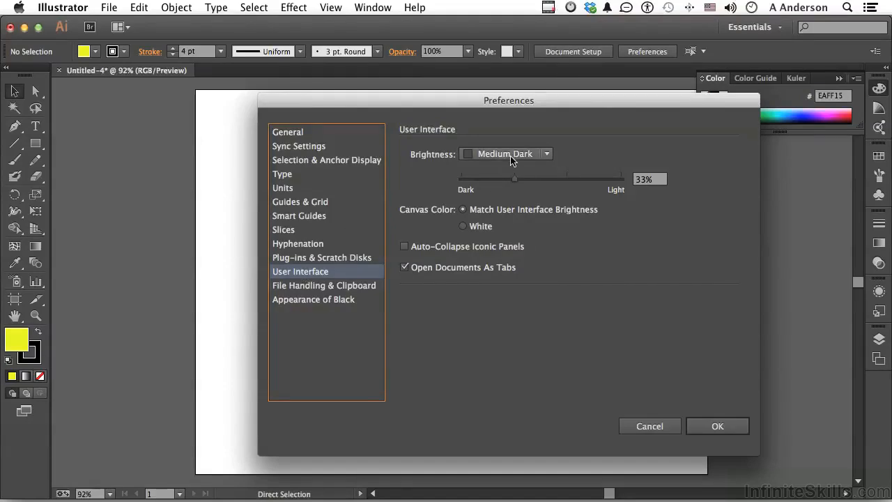
click(511, 155)
click(499, 235)
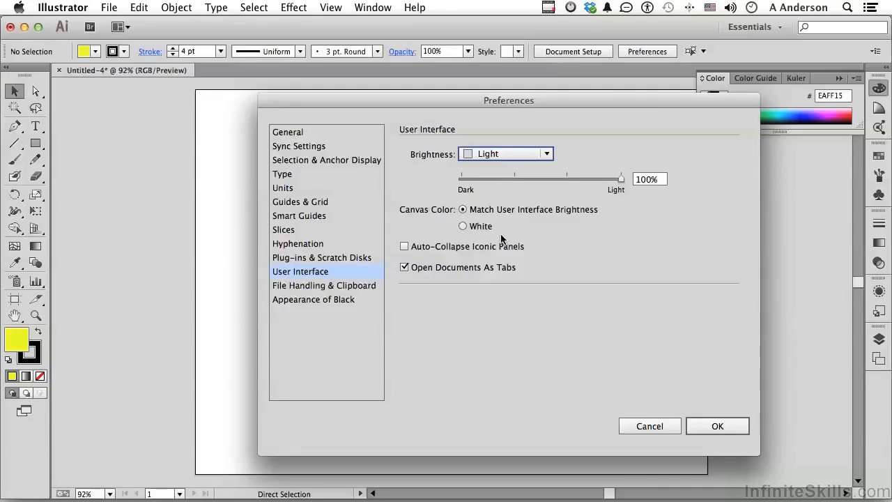
click(543, 154)
click(519, 186)
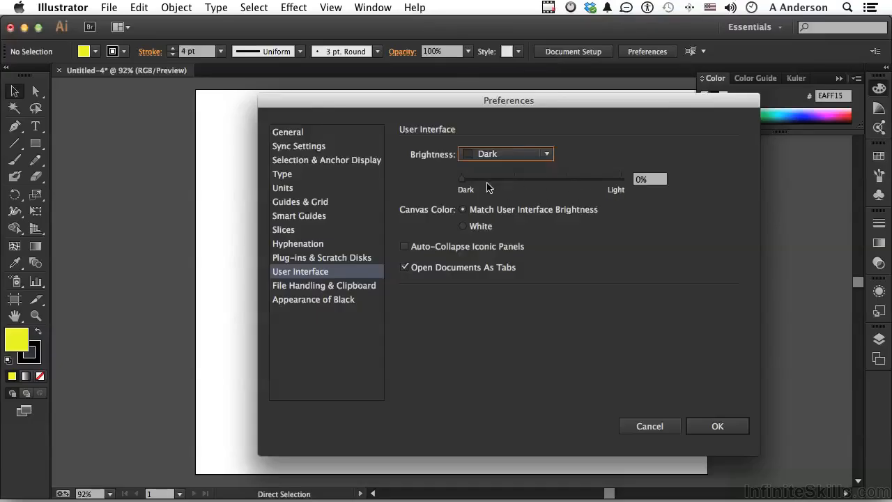
drag(463, 181, 521, 181)
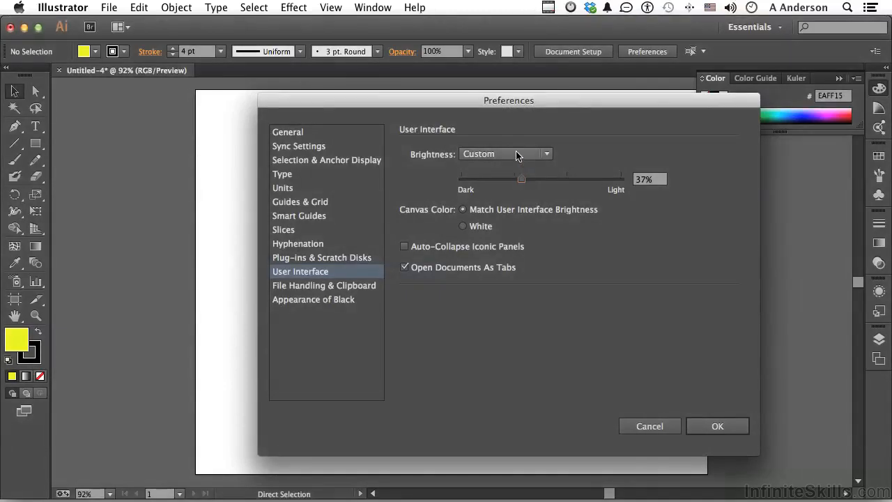
Set the user interface brightness back to Medium Dark and confirm the preferences.
click(517, 154)
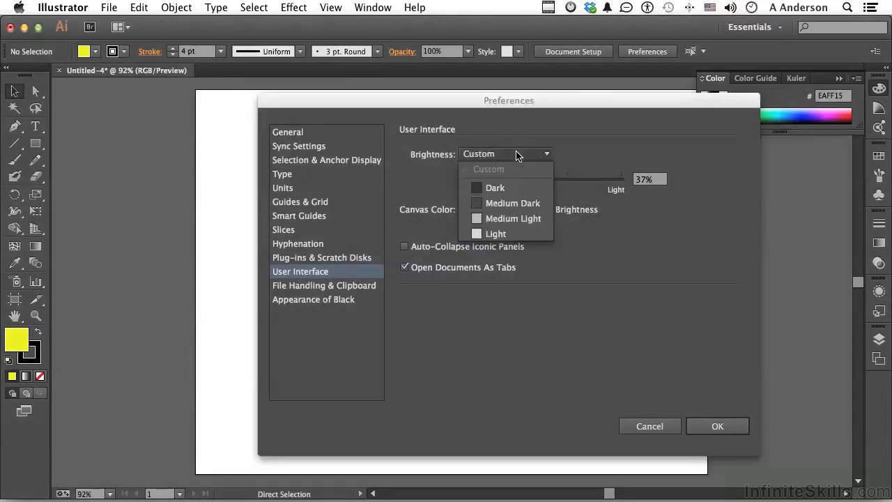
click(517, 204)
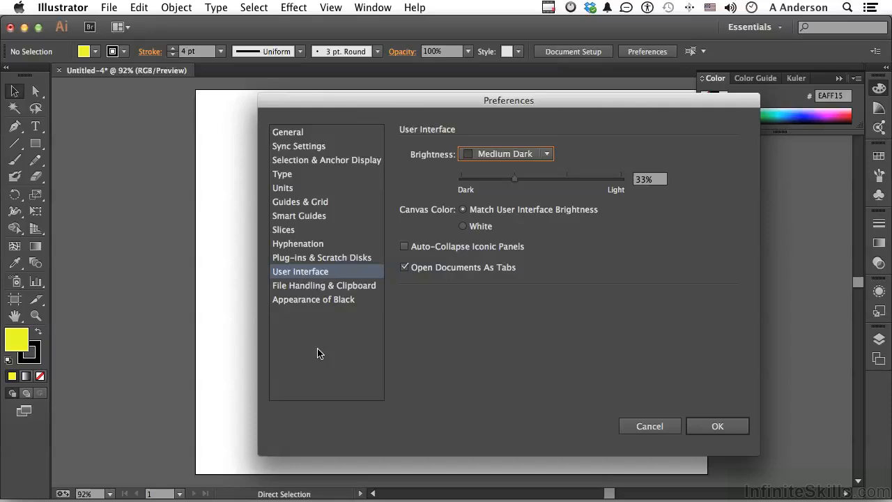
click(706, 428)
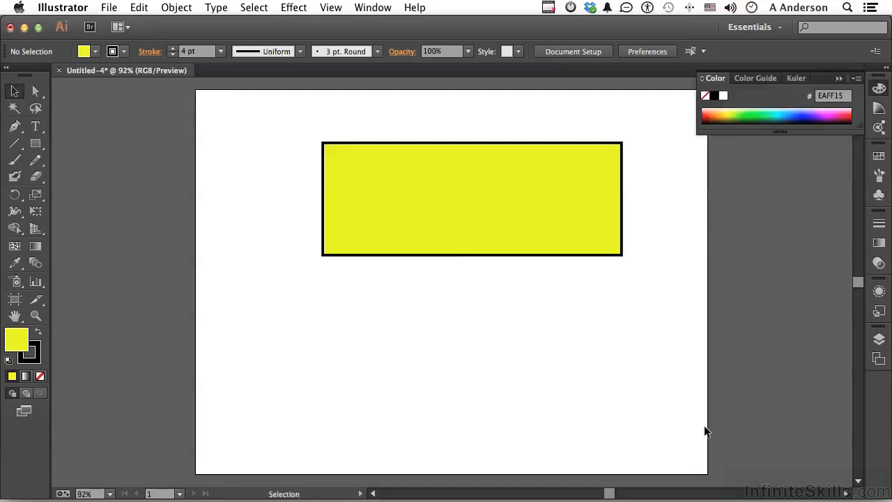